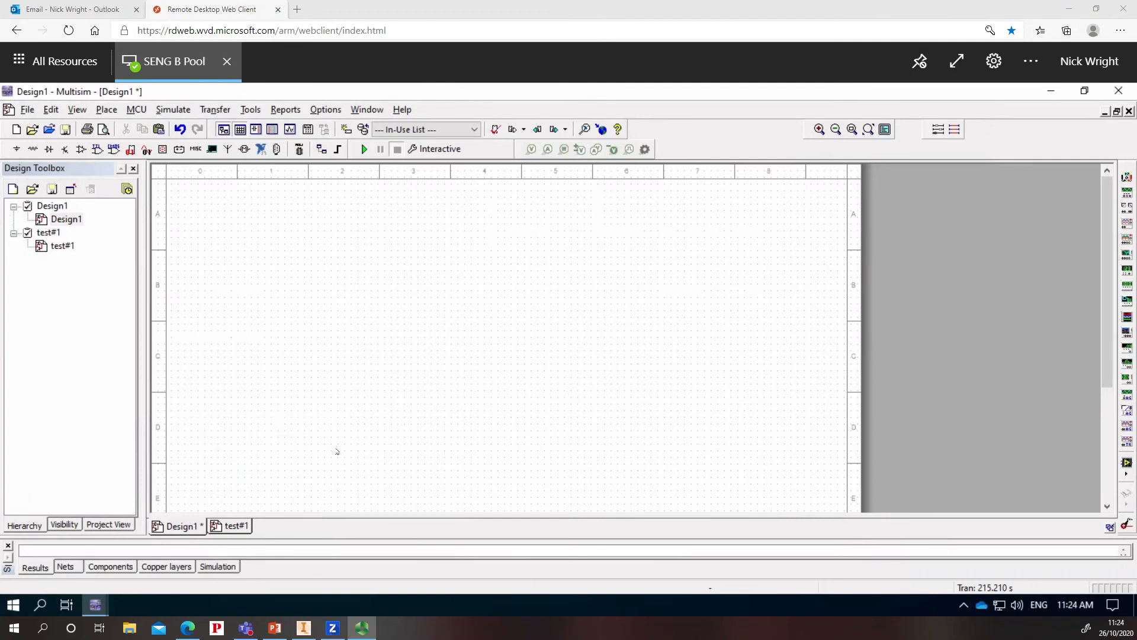
- Place an AC_VOLTAGE source from the SIGNAL_VOLTAGE_SOURCES family of the Sources group near the left side of the blank Design1 schematic
left_click(242, 527)
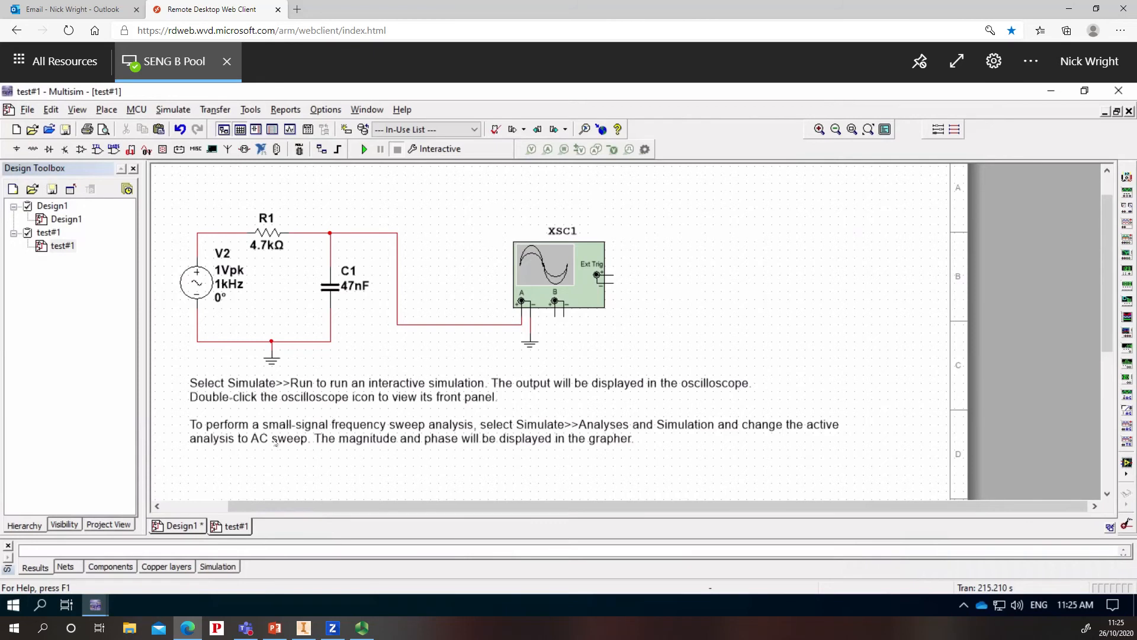
left_click(178, 526)
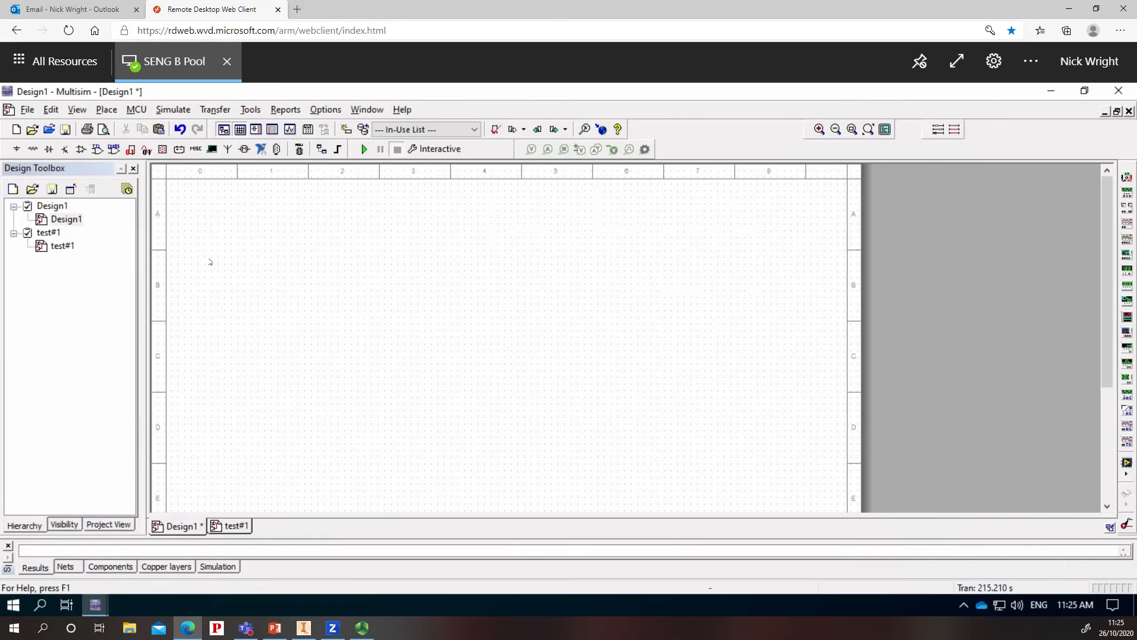
left_click(107, 110)
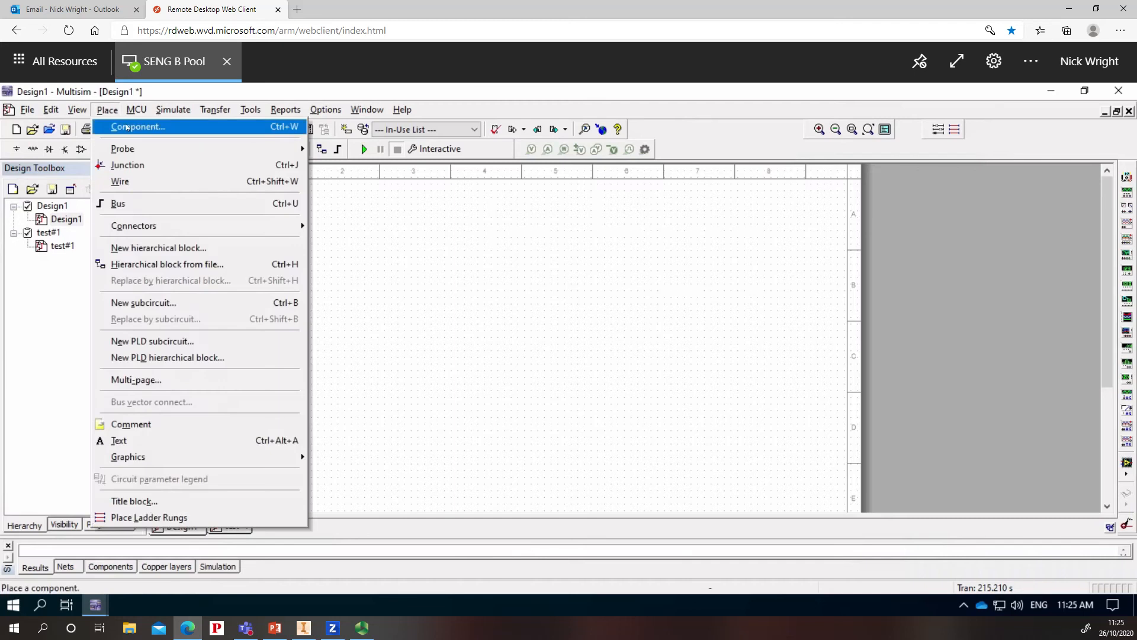
left_click(127, 128)
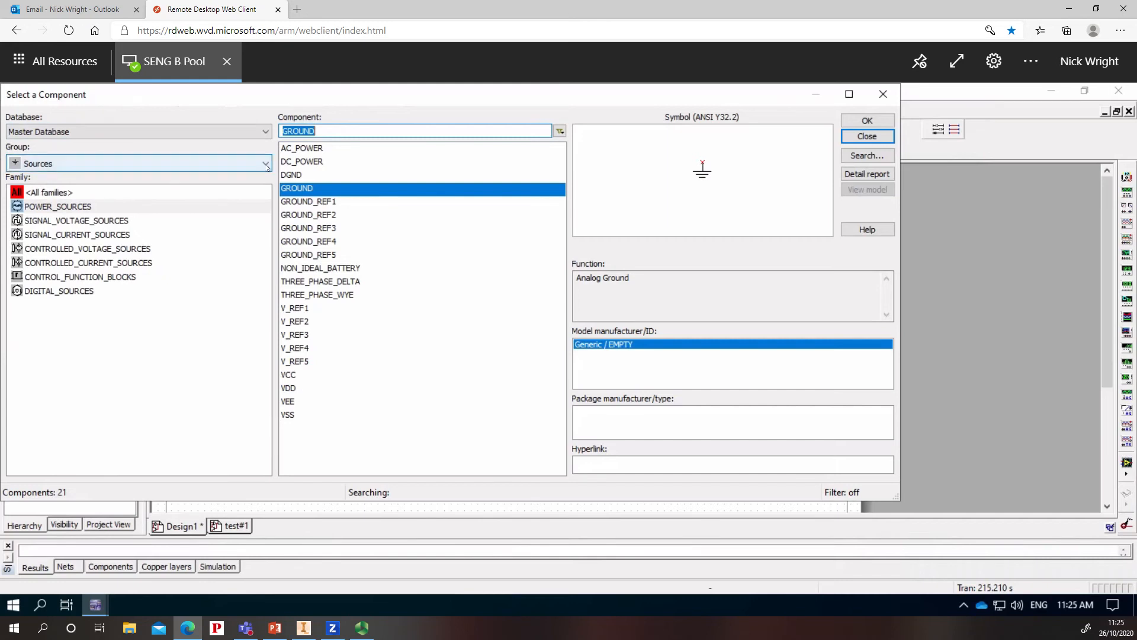
left_click(267, 168)
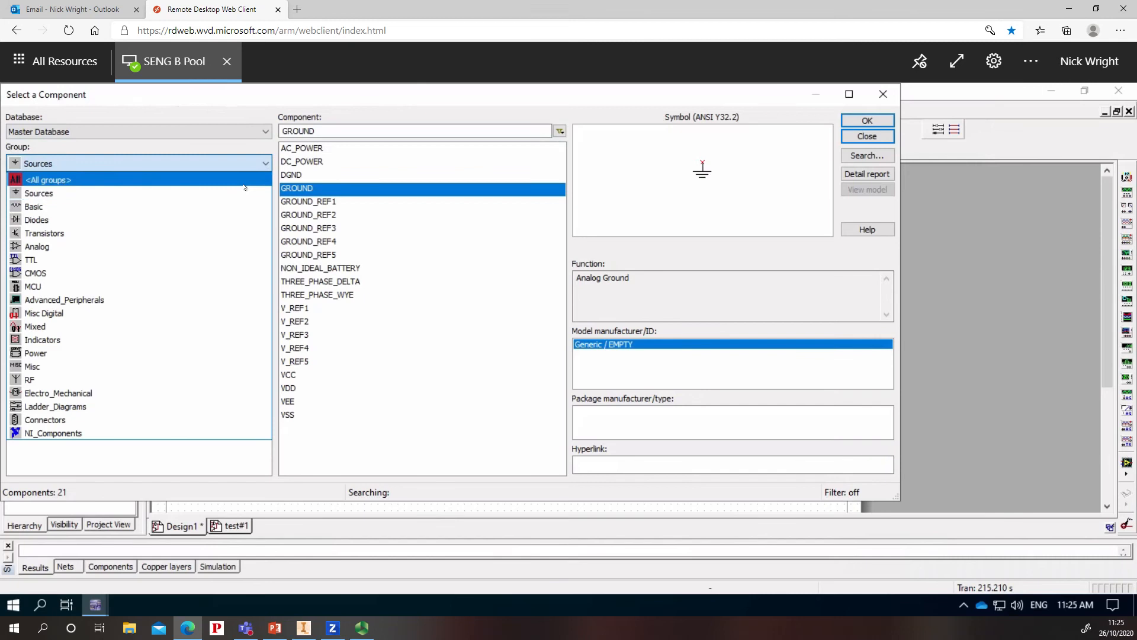
left_click(245, 185)
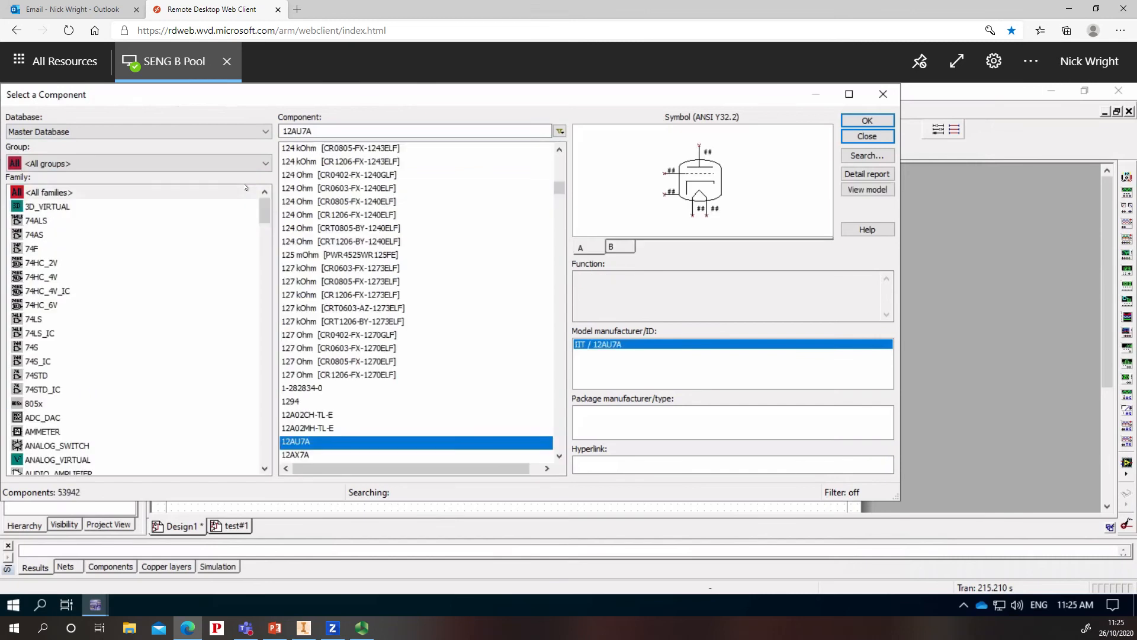
left_click_drag(265, 215, 264, 191)
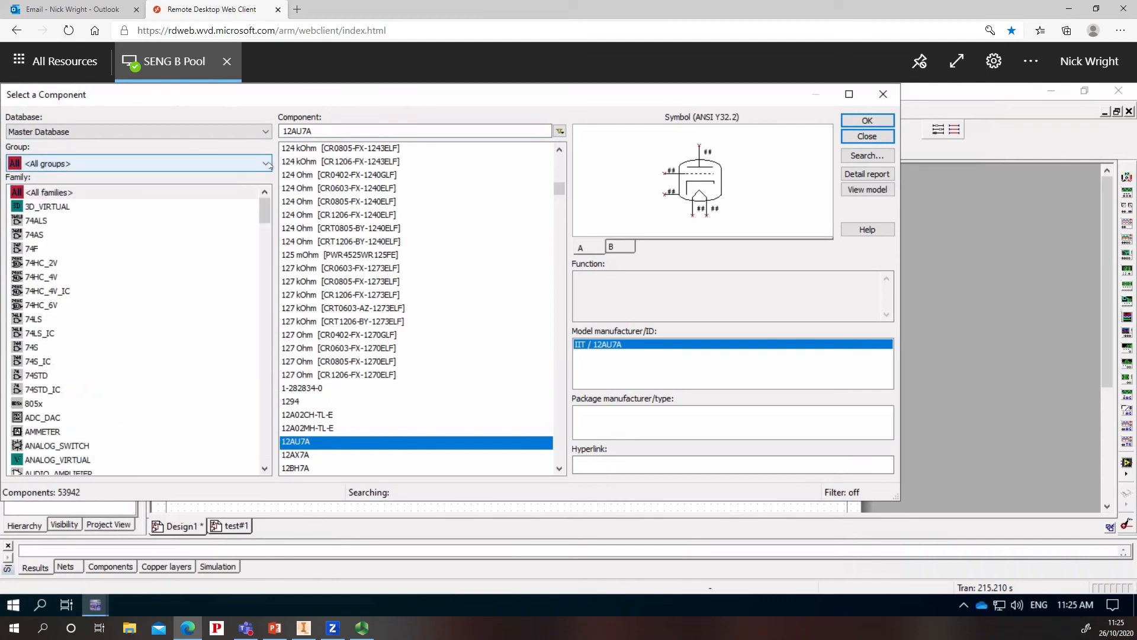
left_click(267, 165)
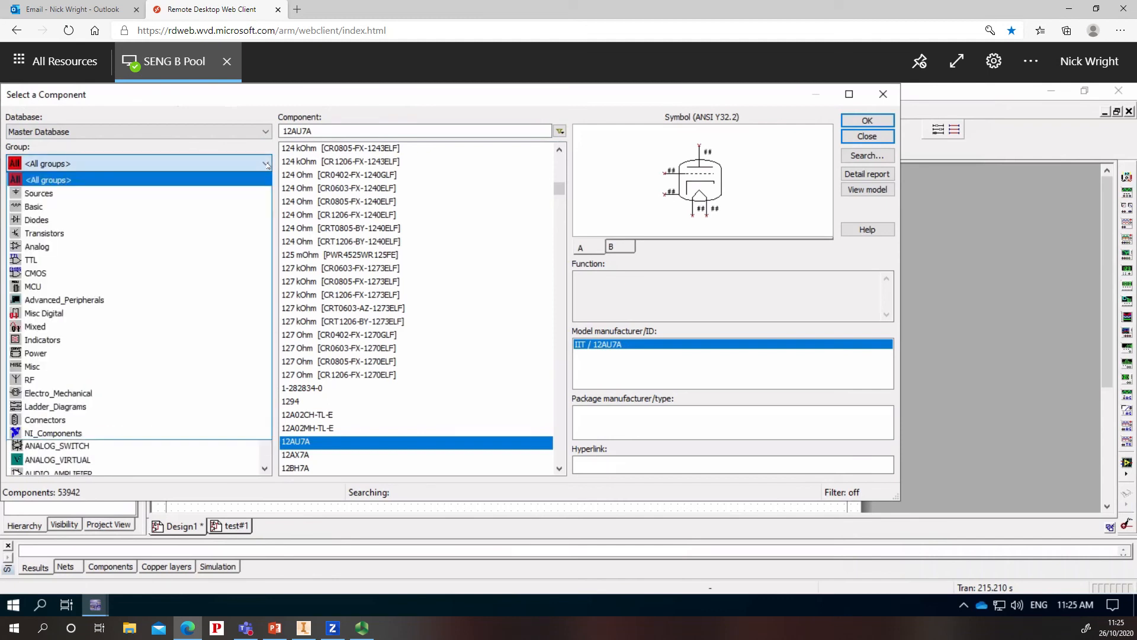
left_click(215, 193)
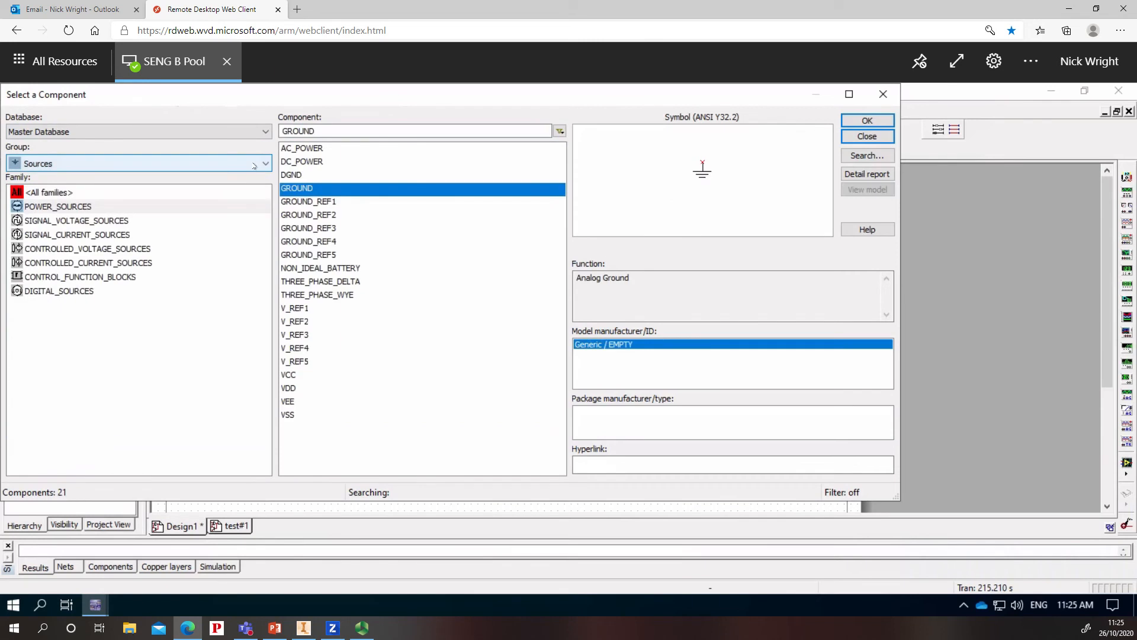
left_click(118, 222)
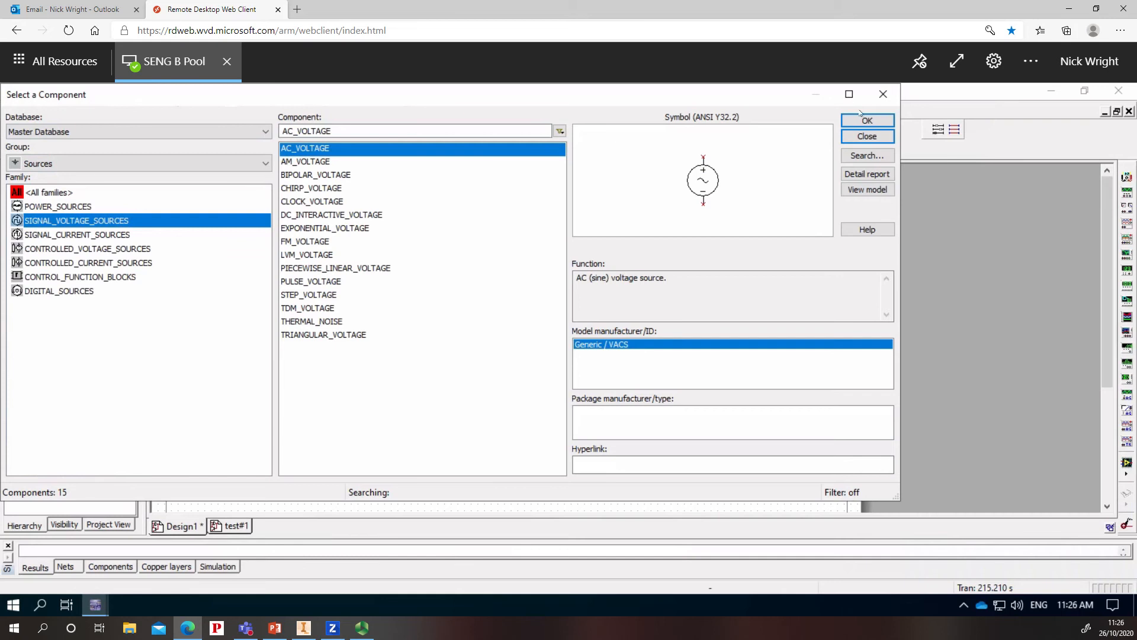
left_click(860, 120)
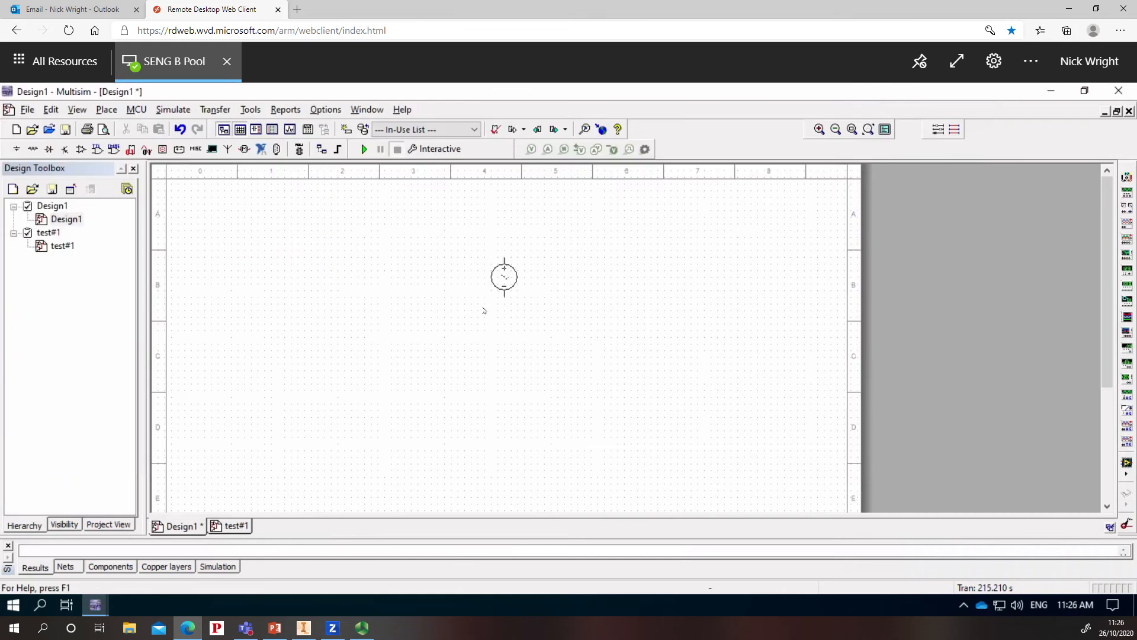
left_click(264, 304)
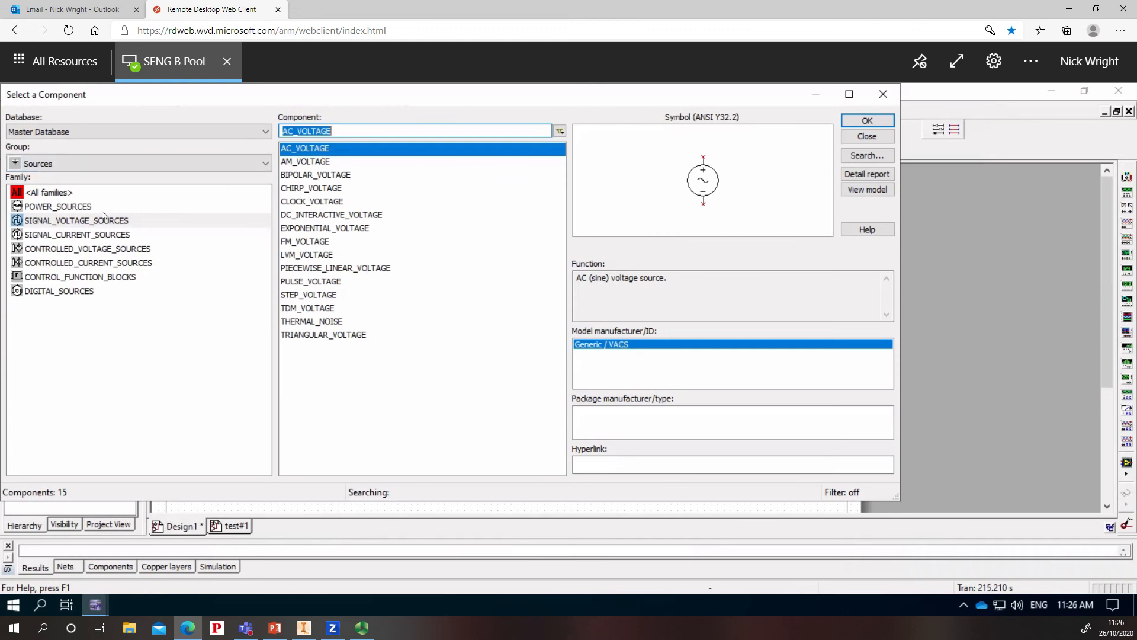
- Place a GROUND from the POWER_SOURCES family below and to the right of the AC voltage source
left_click(78, 207)
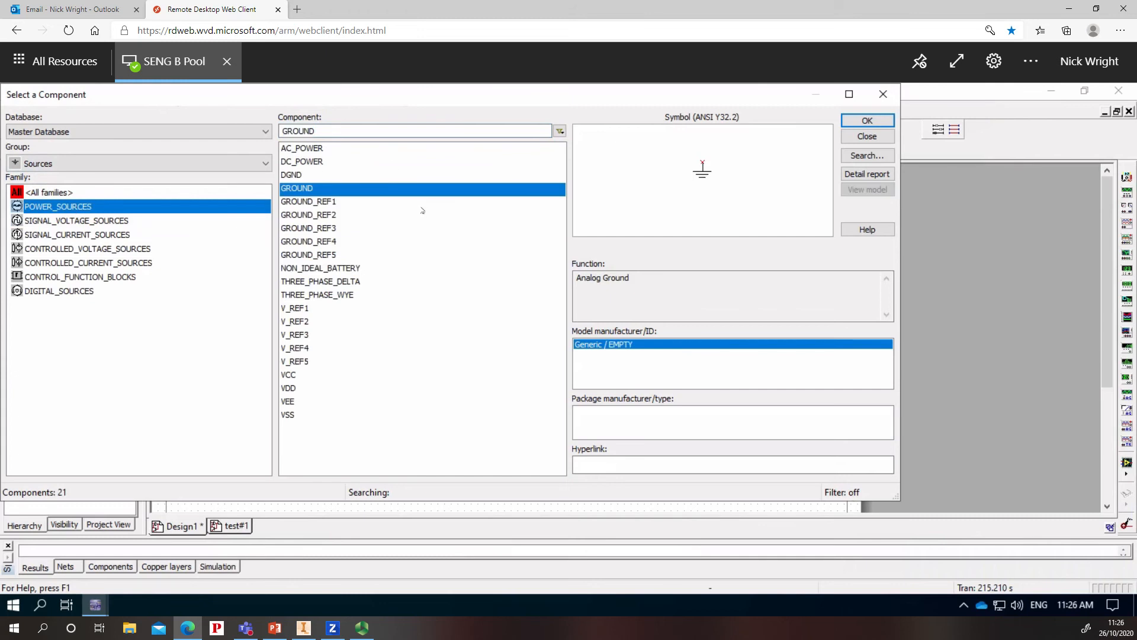
left_click(867, 121)
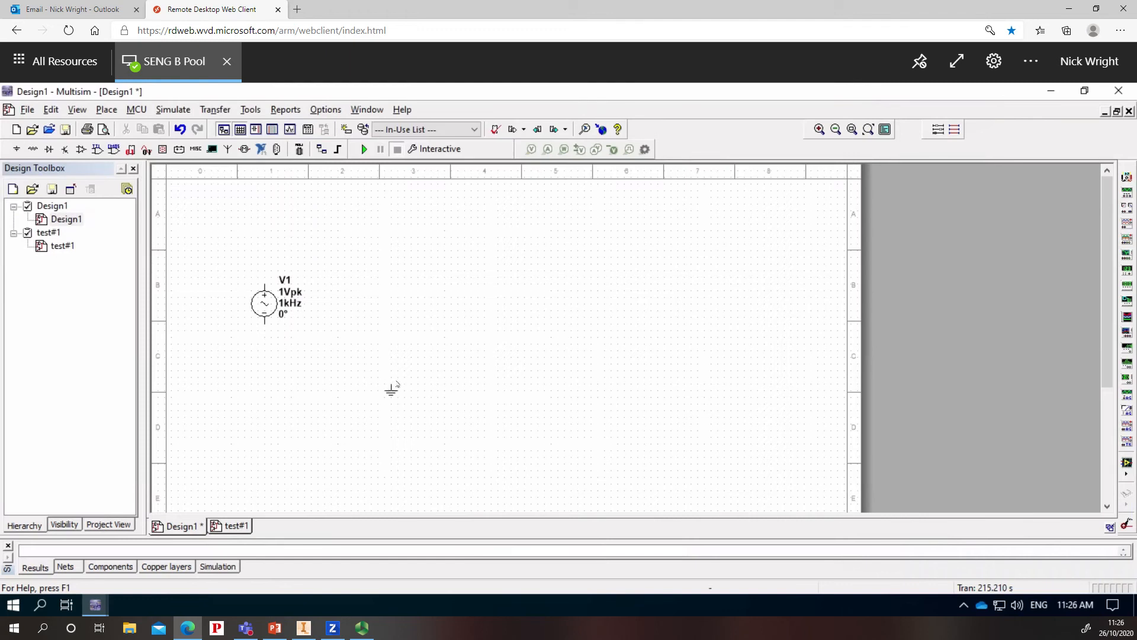
left_click(373, 381)
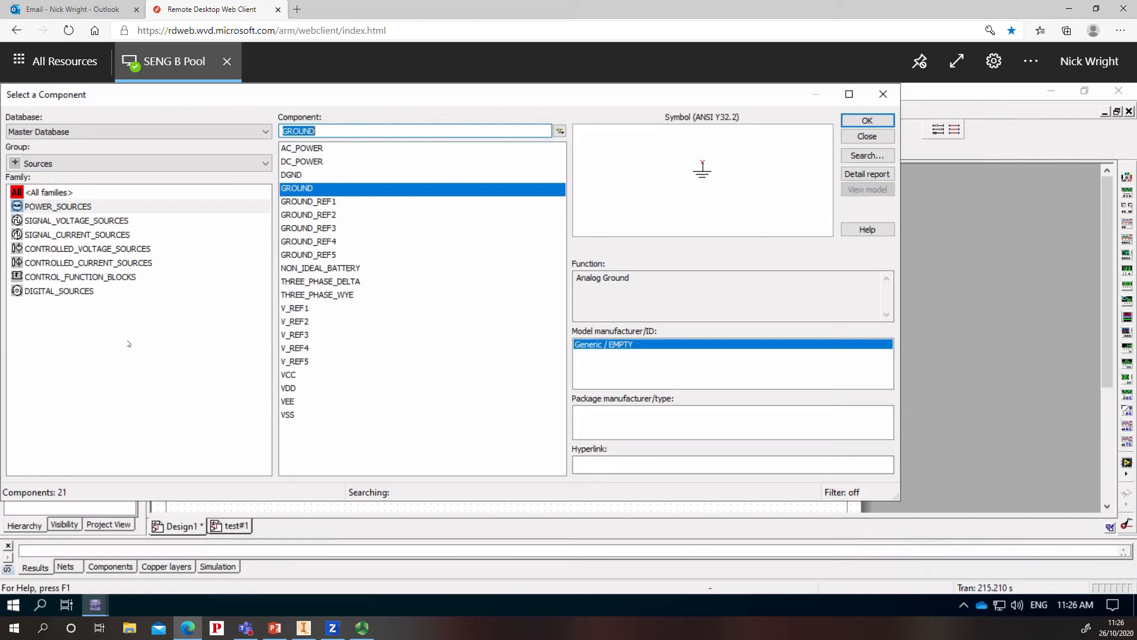
- Place a 4.7k resistor from the Basic group above and to the right of the AC voltage source
left_click(264, 171)
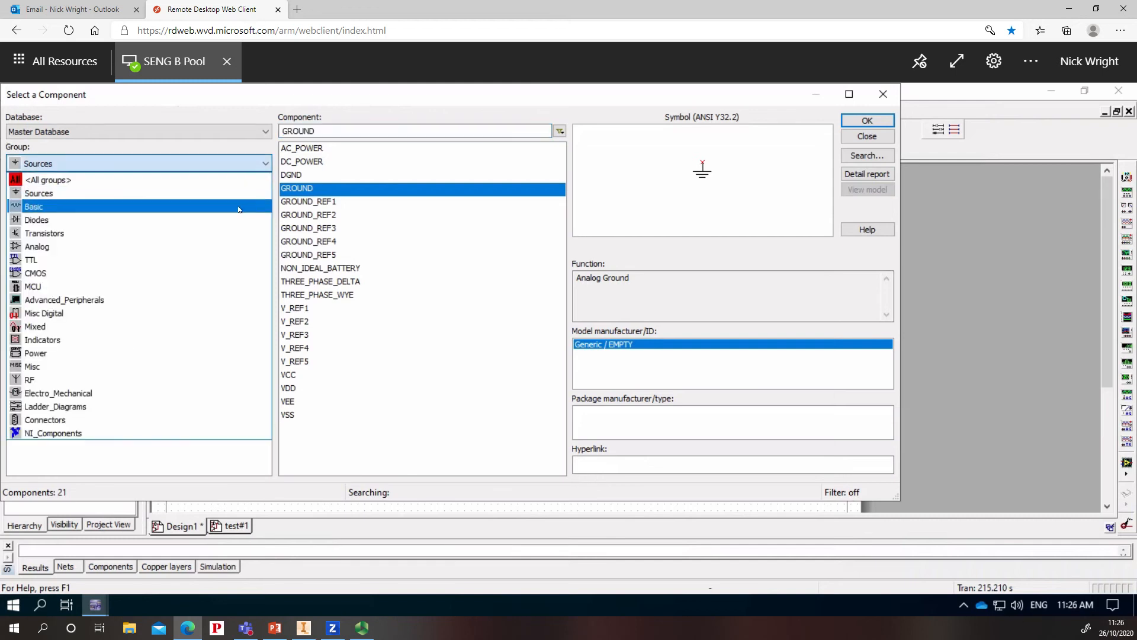
left_click(239, 209)
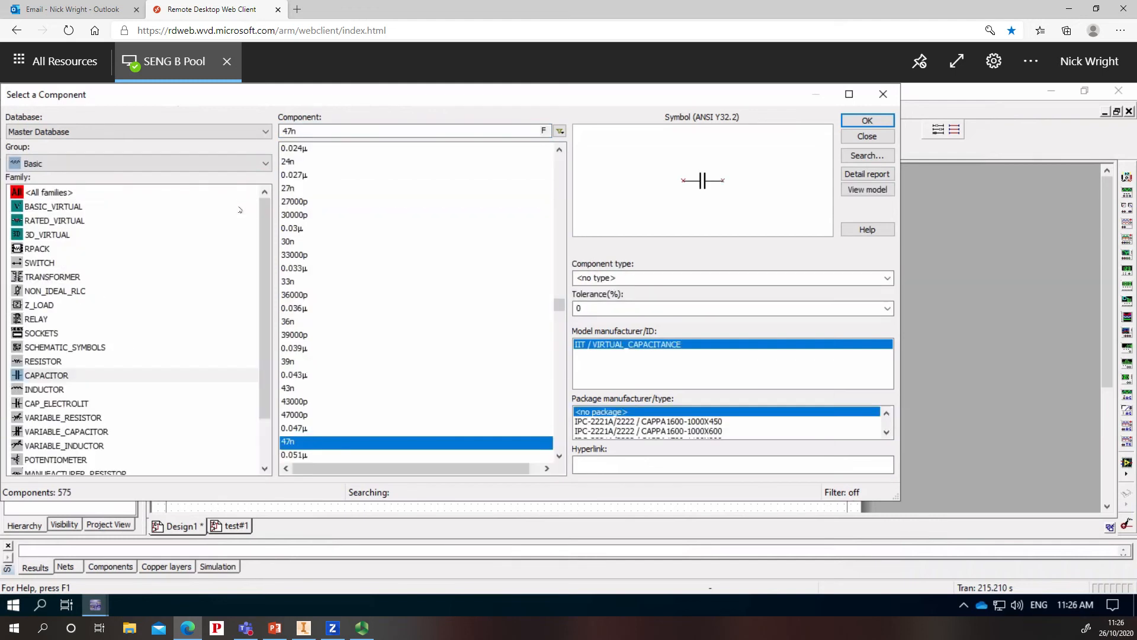
left_click(57, 362)
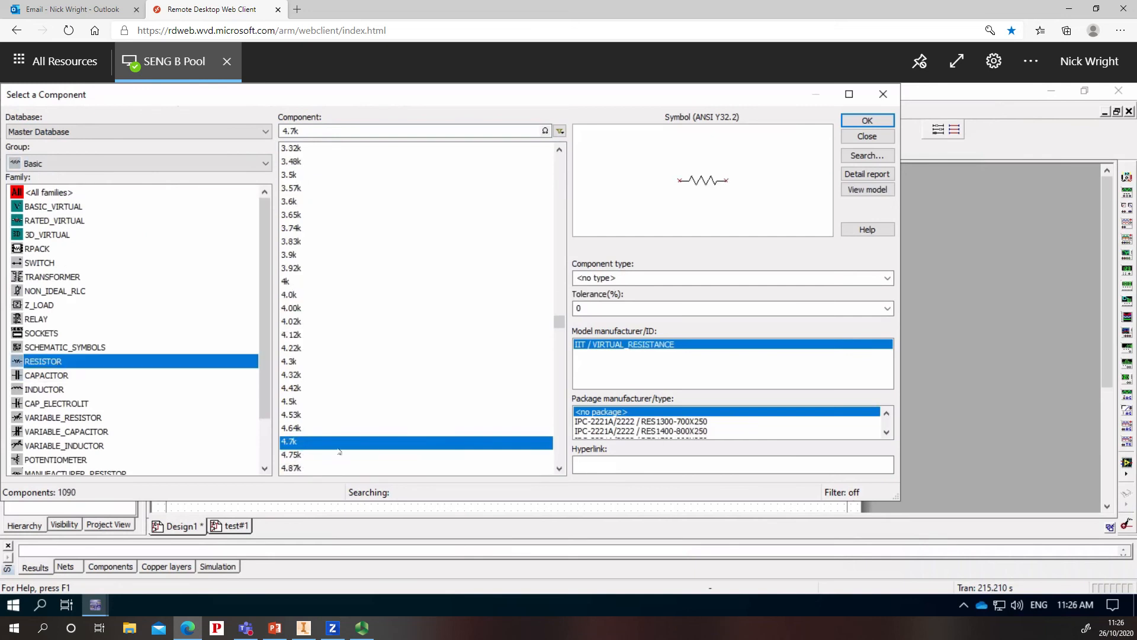
left_click(868, 136)
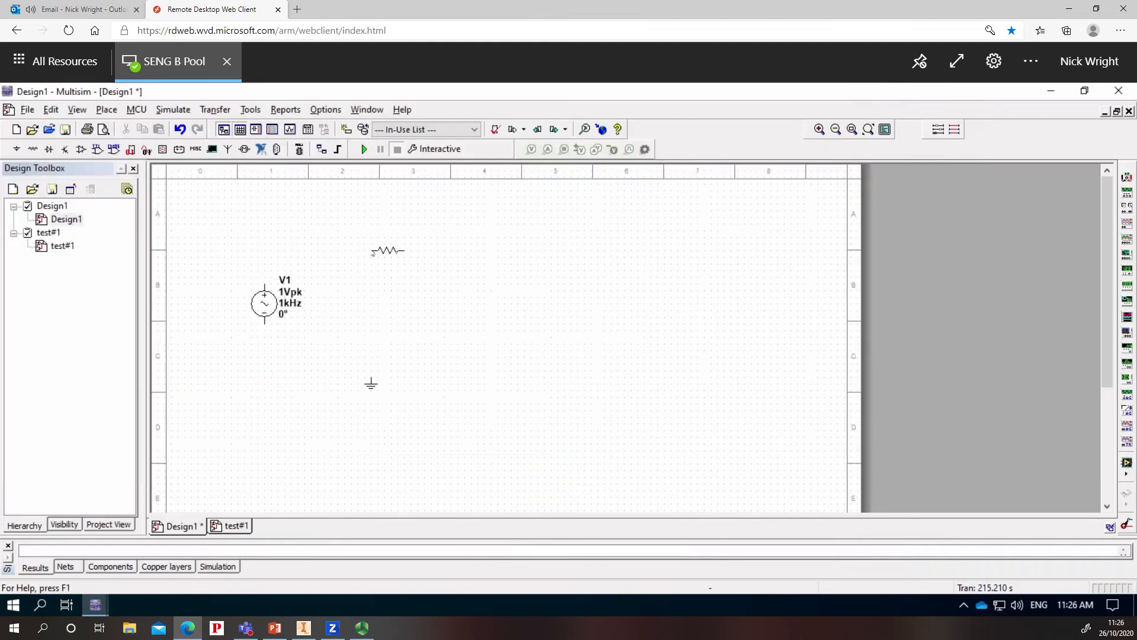
left_click(372, 253)
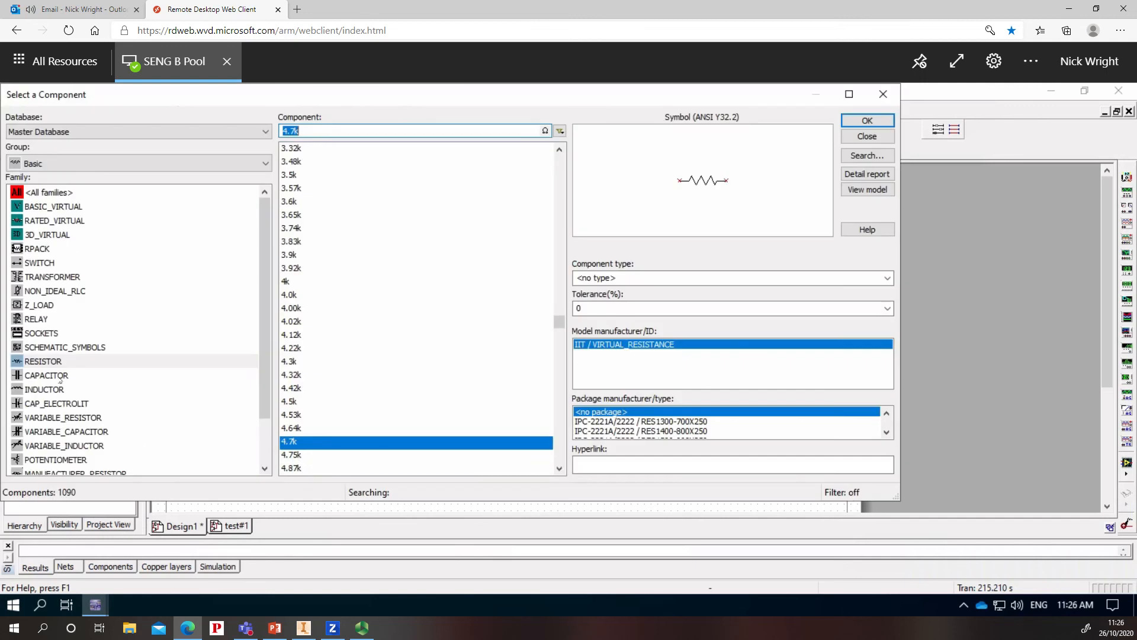
- Place a 47n capacitor below and to the right of the resistor, and finish placing components
left_click(60, 377)
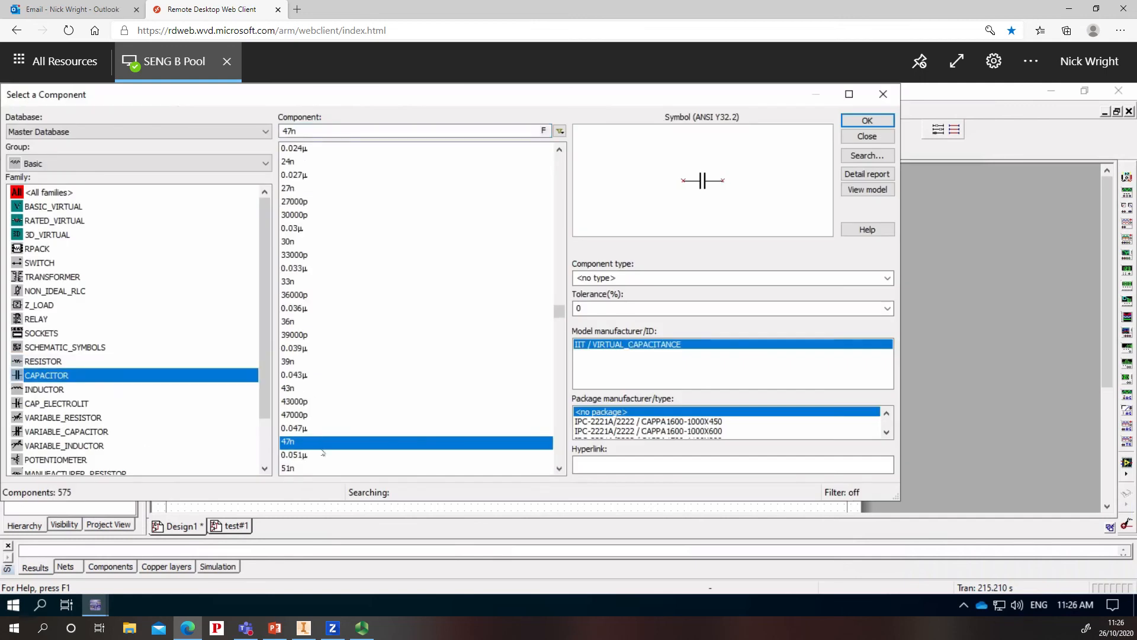
left_click(868, 121)
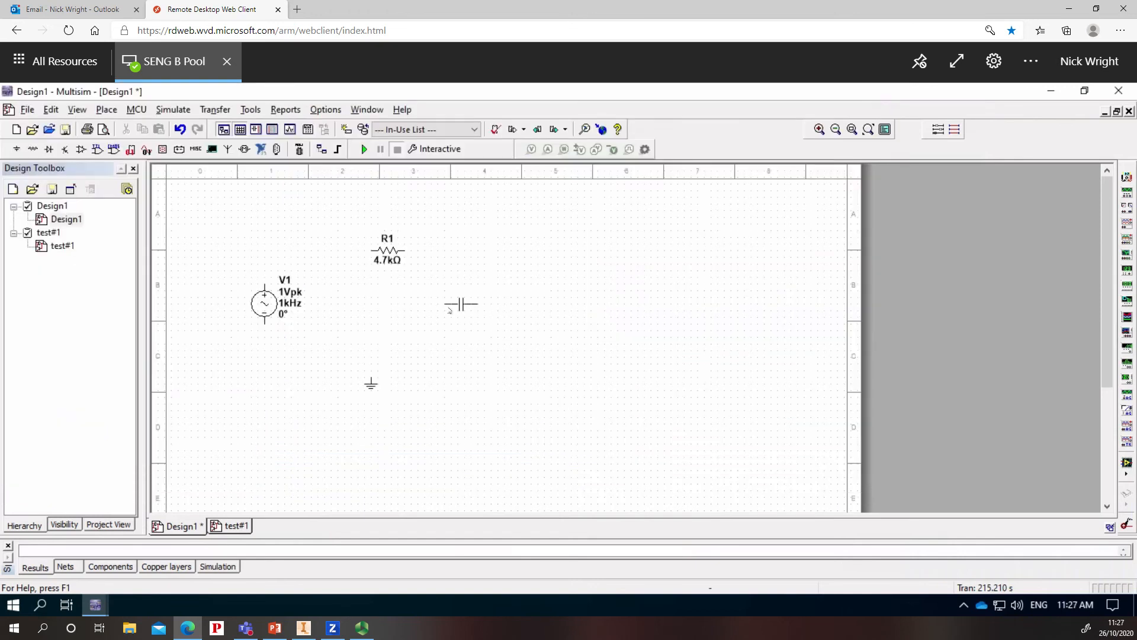
left_click(450, 309)
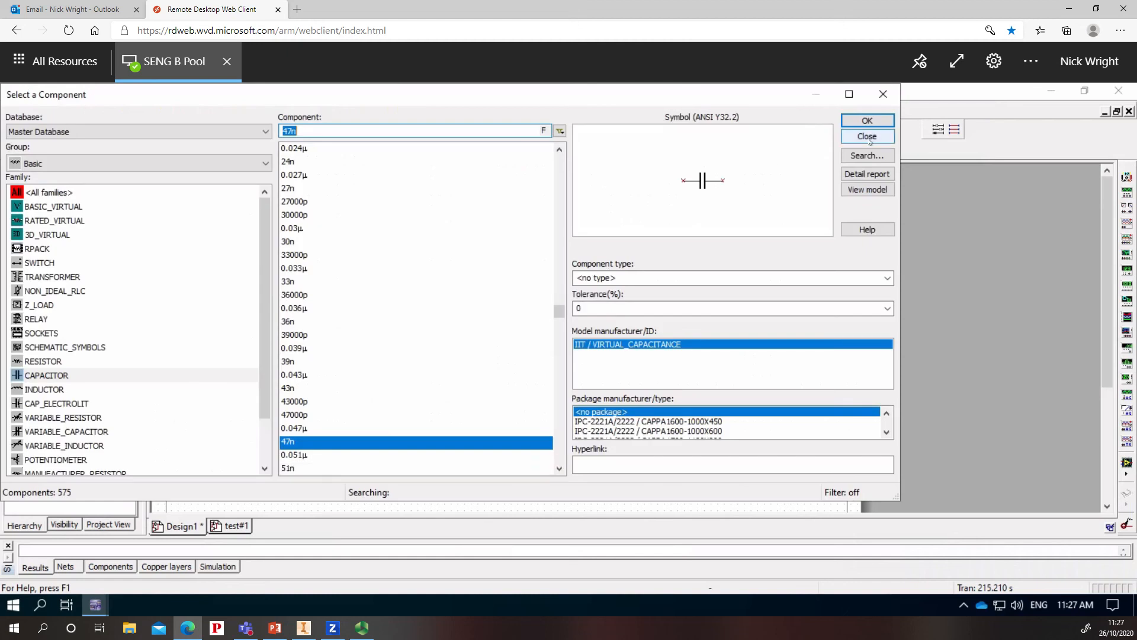
left_click(868, 137)
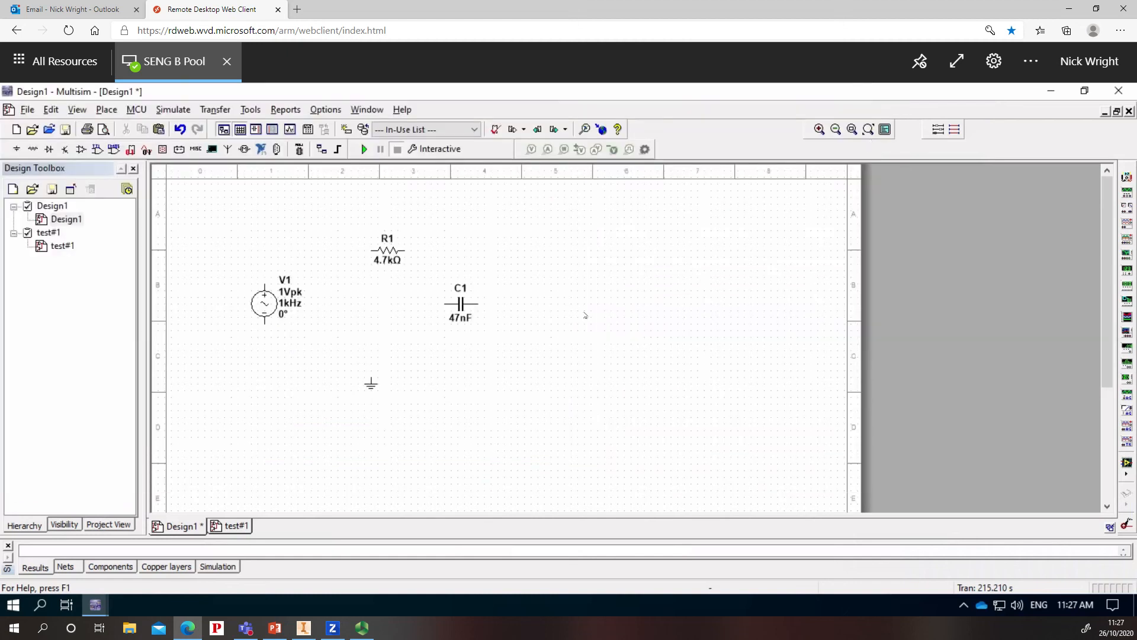
- Rotate capacitor C1 90° clockwise so that it stands vertically
right_click(462, 309)
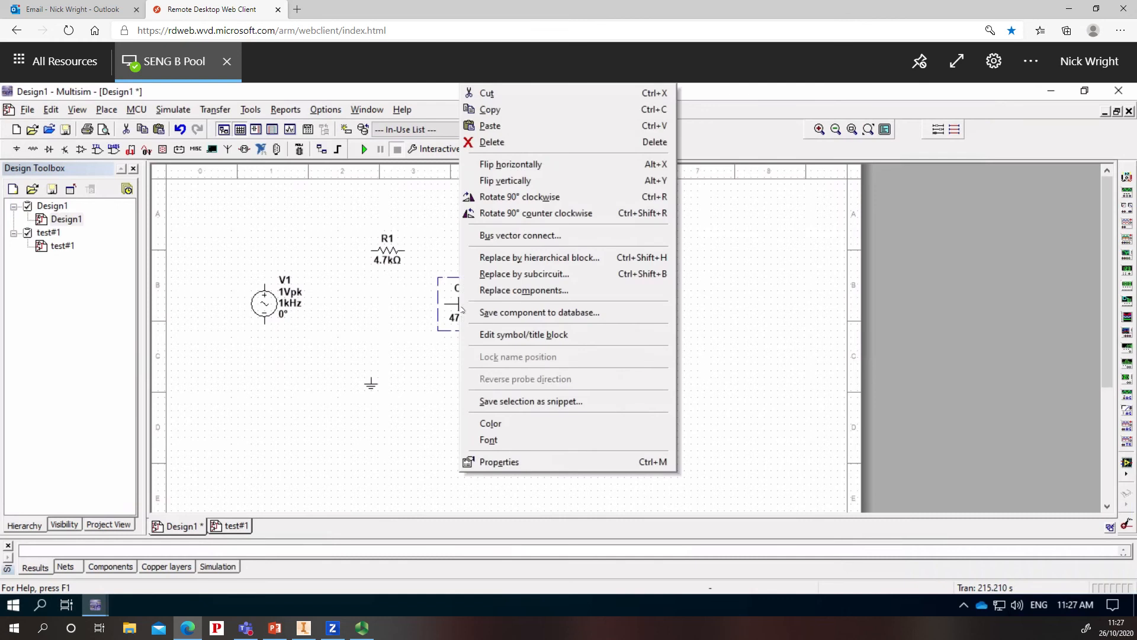
left_click(525, 197)
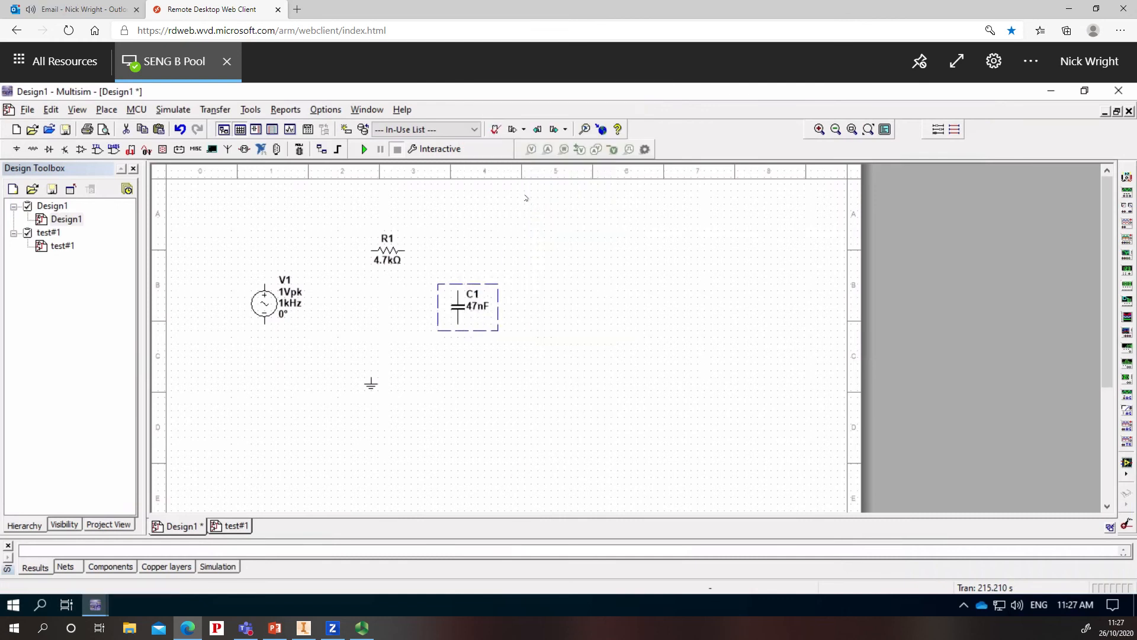
left_click(584, 356)
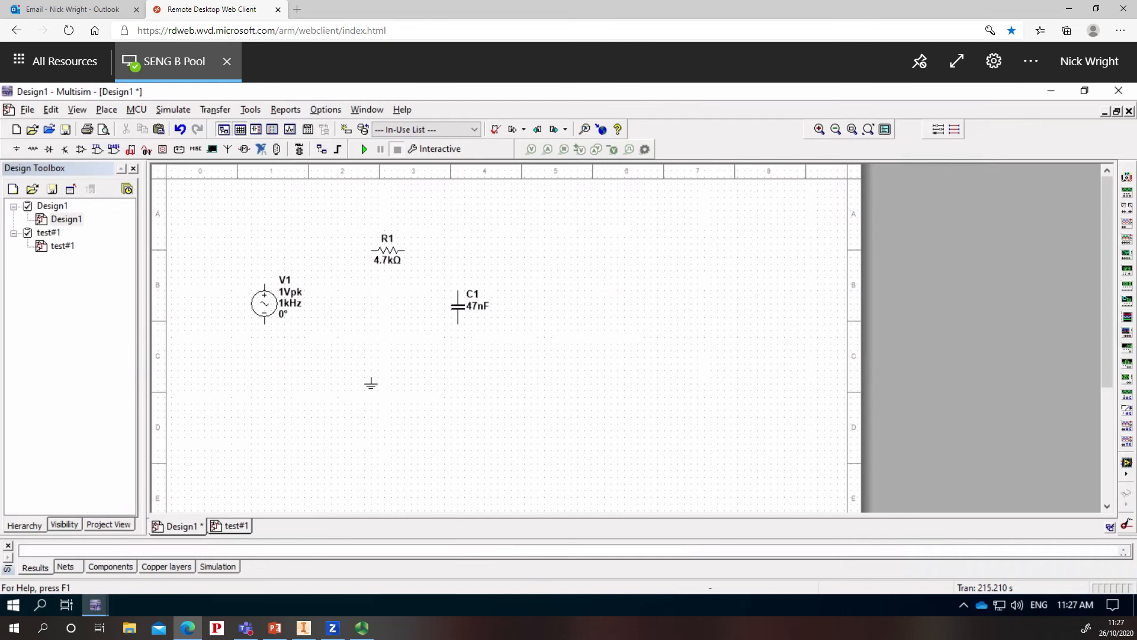
- Wire resistor R1's left end to the positive terminal of V1 and its right end to the upper terminal of C1
left_click(372, 251)
left_click(265, 284)
left_click(408, 252)
left_click(459, 291)
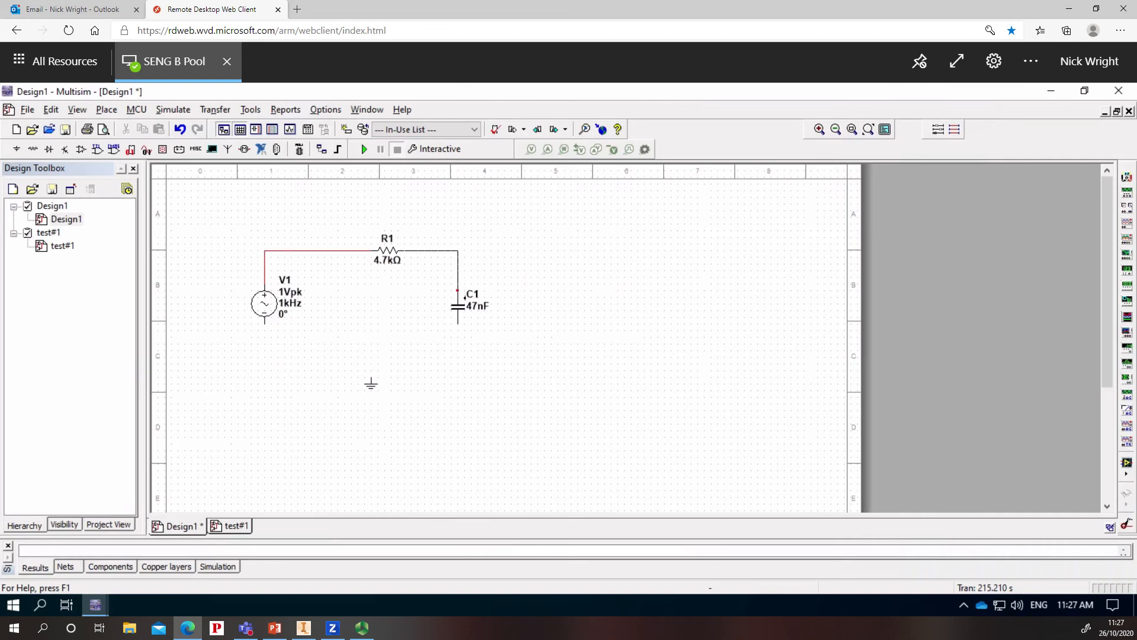
key("ctrl+z")
left_click(459, 292)
left_click(409, 256)
- Wire the lower terminal of C1 to the negative terminal of V1, and connect the ground symbol to that wire
left_click(464, 331)
left_click(270, 329)
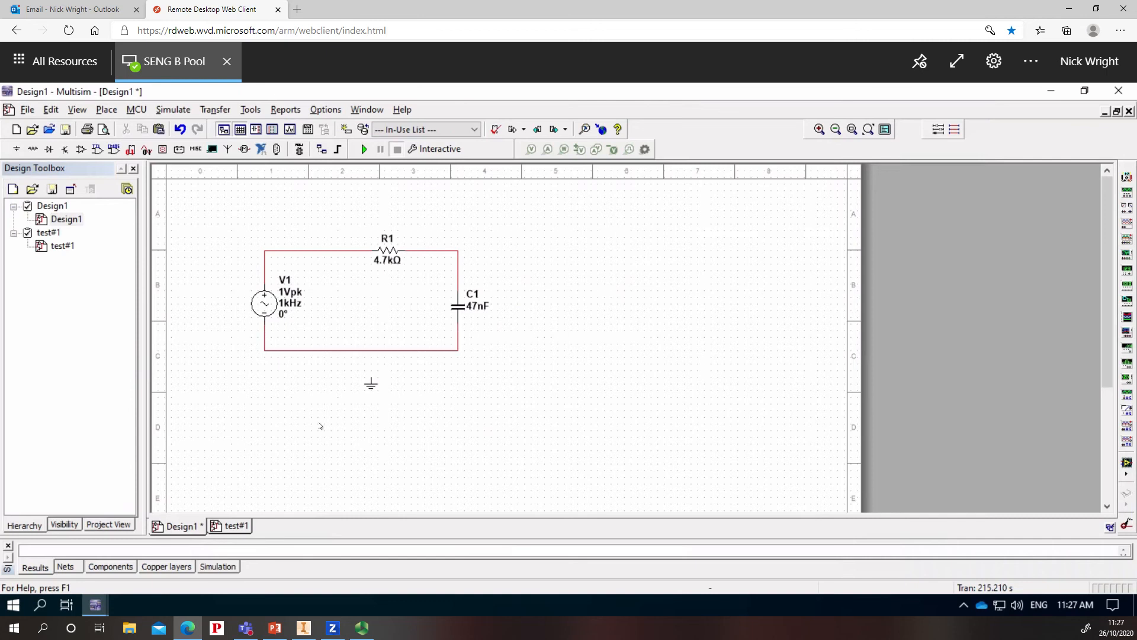
left_click(374, 380)
left_click(377, 356)
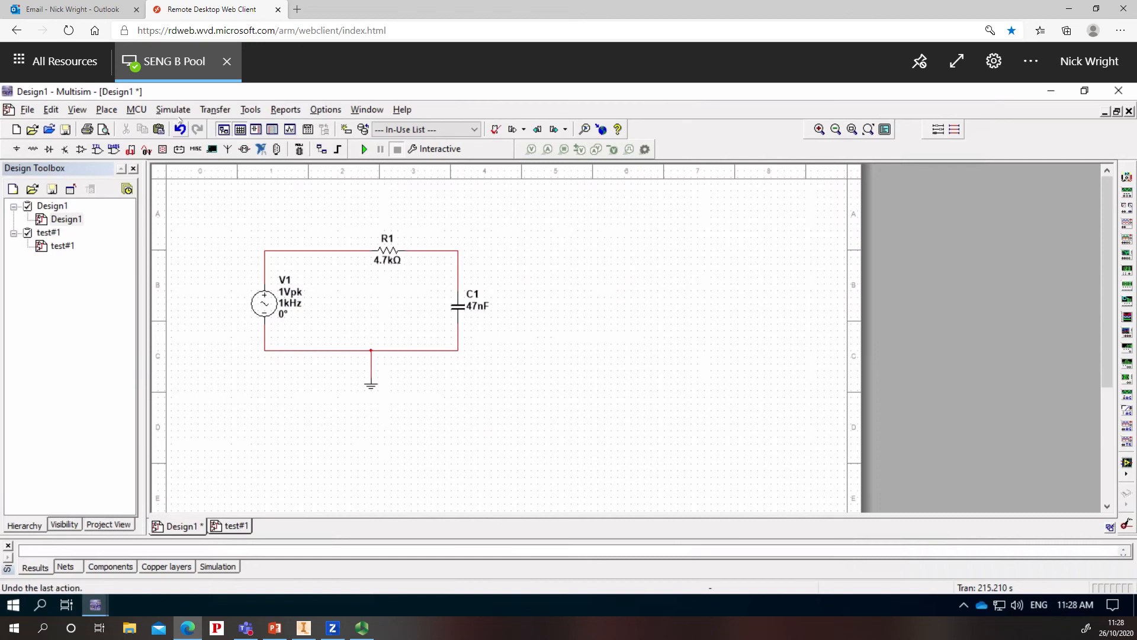
- Add a two-channel oscilloscope to the schematic to the right of capacitor C1
left_click(174, 111)
mouse_move(203, 200)
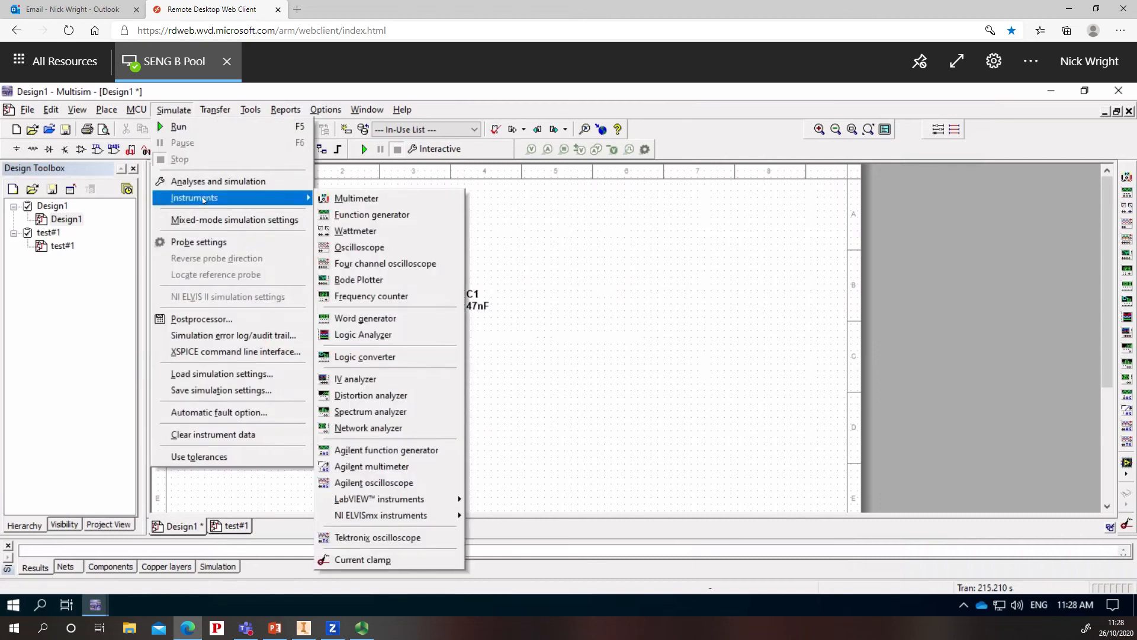
left_click(356, 253)
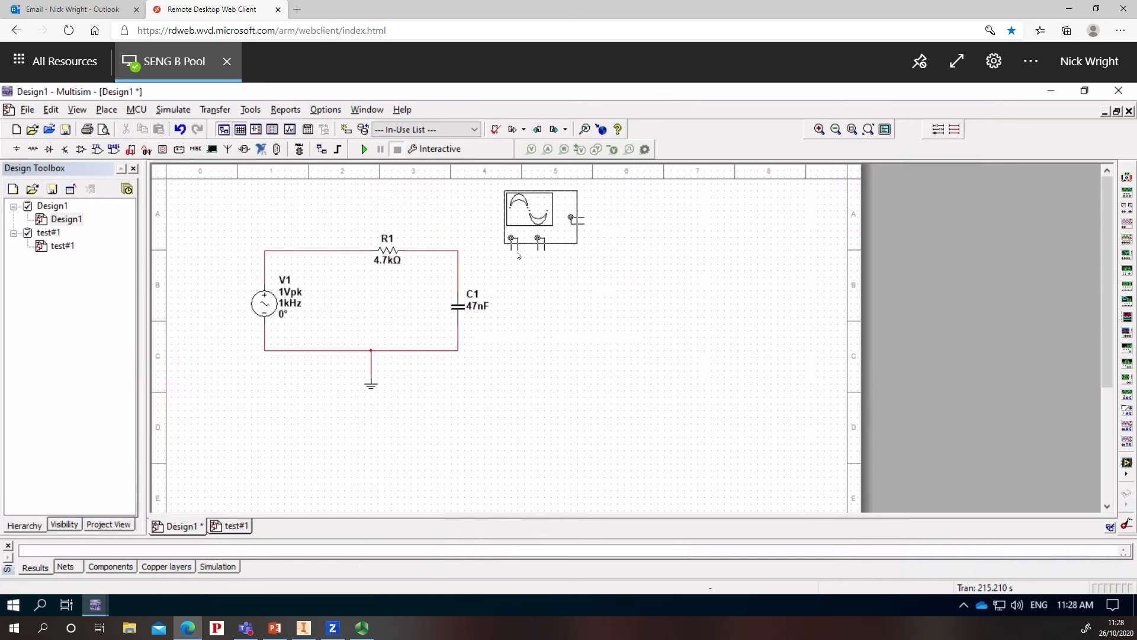
left_click(537, 274)
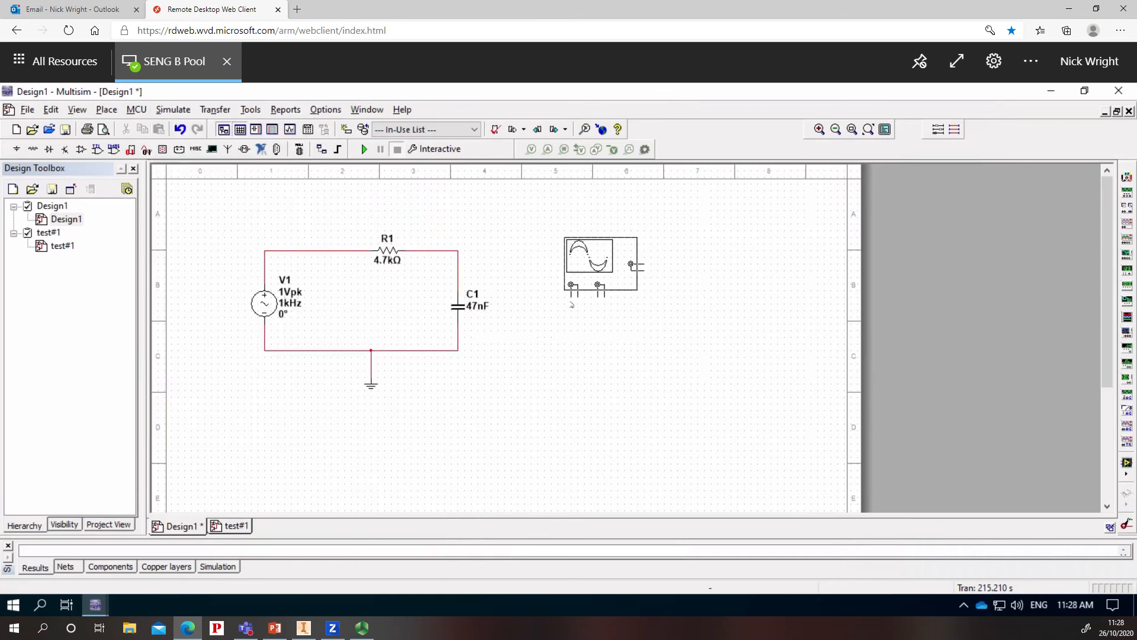
left_click(572, 305)
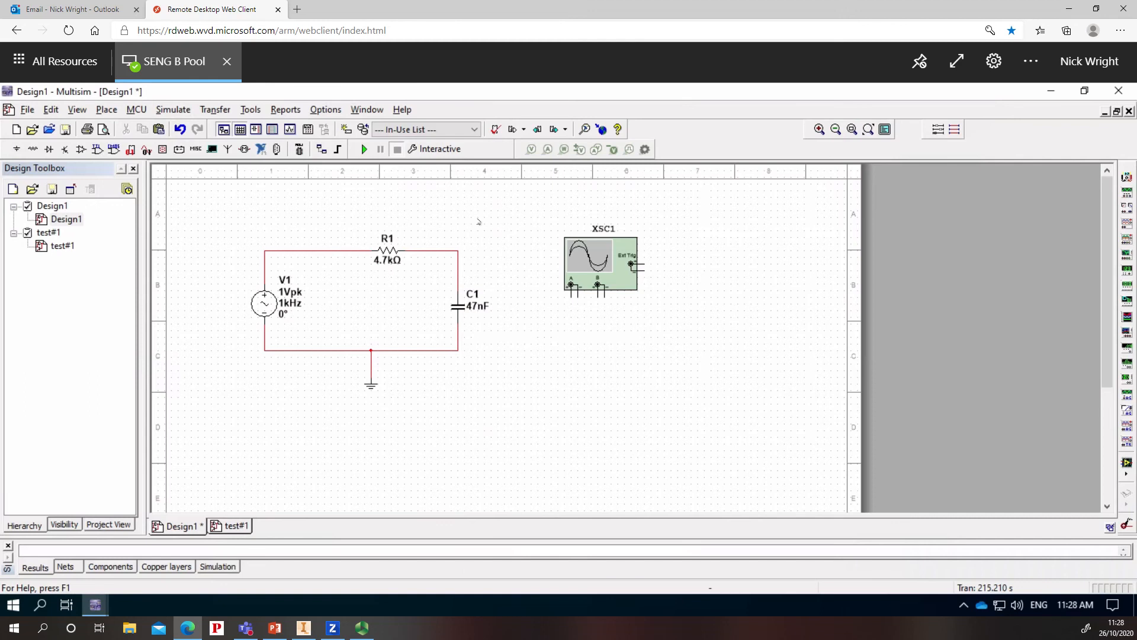
- Connect the oscilloscope's channel A positive terminal to the R1–C1 node and its negative terminal to the grounded wire below C1
left_click(572, 296)
left_click(458, 251)
left_click(577, 295)
left_click(463, 357)
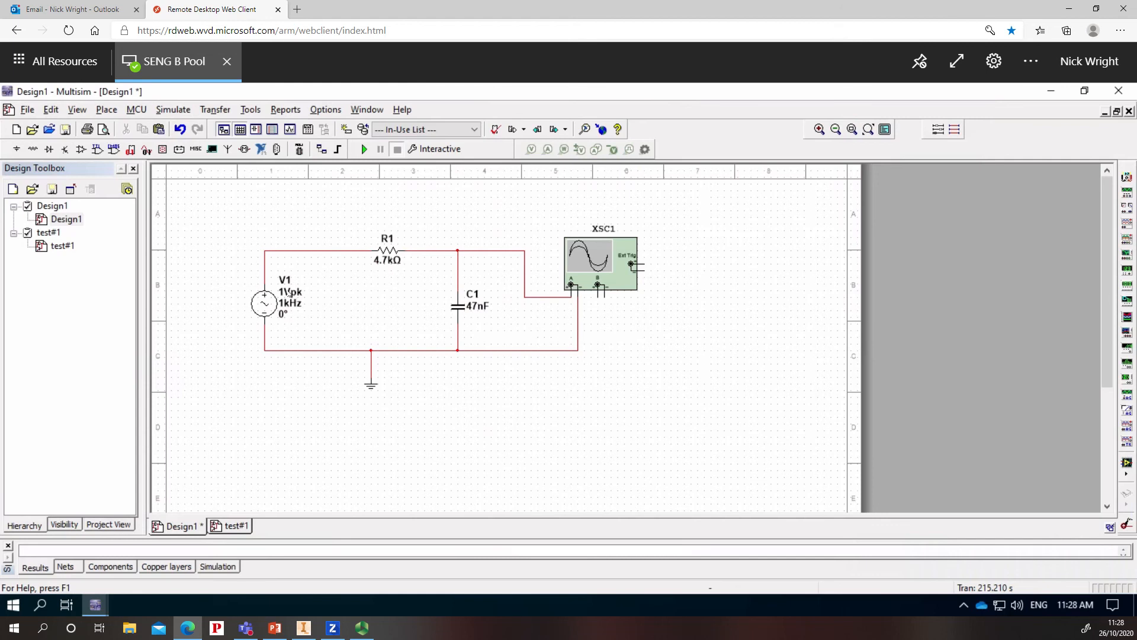
- Check the value settings of AC source V1 and start the interactive simulation
double_click(267, 306)
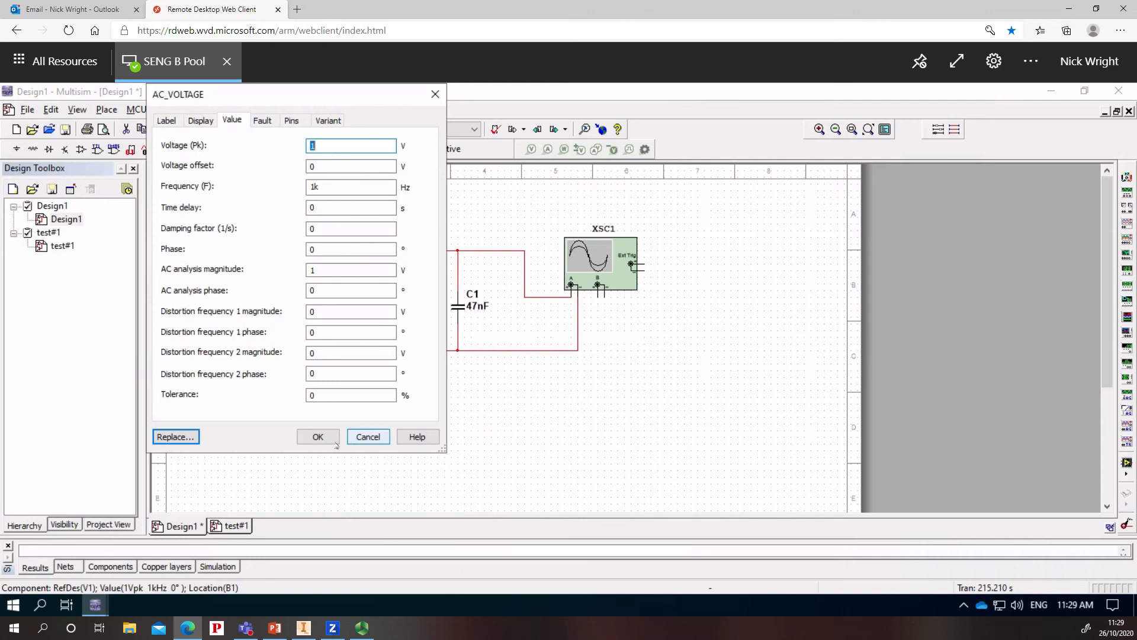
left_click(318, 436)
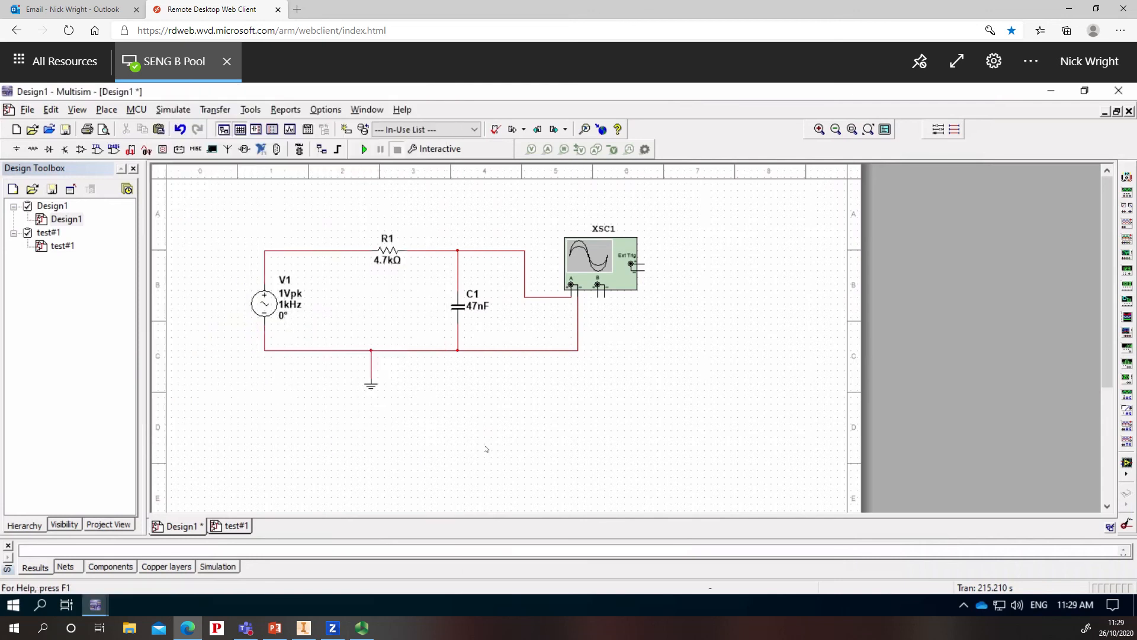
left_click(364, 148)
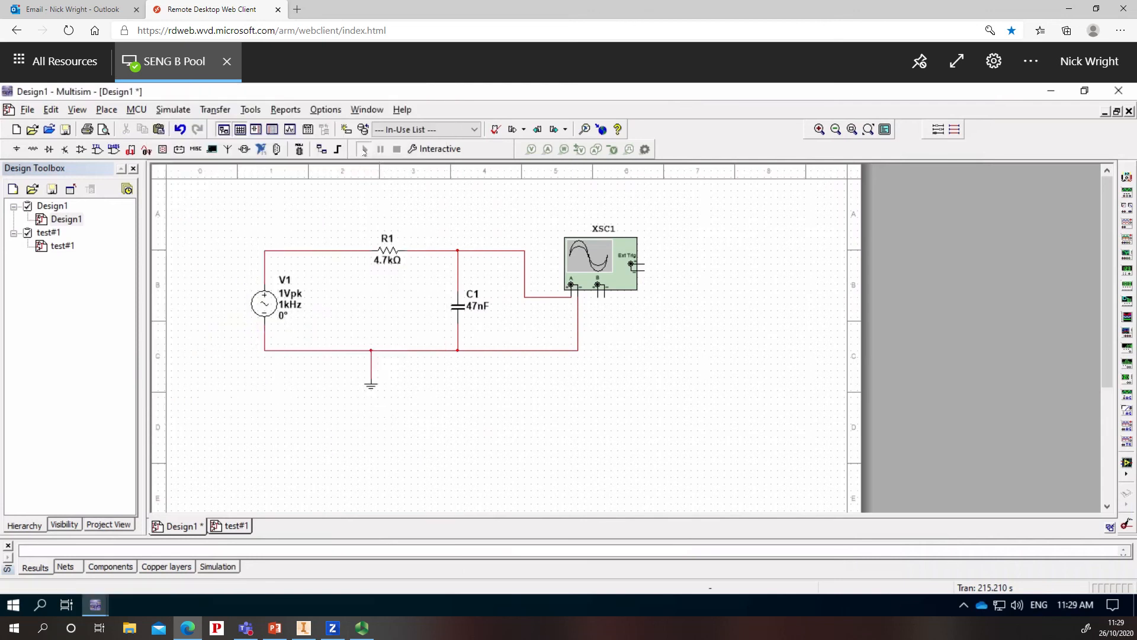
- Open the display of oscilloscope XSC1 and set its trigger to Single and its channel A scale to 1 V/Div
double_click(627, 248)
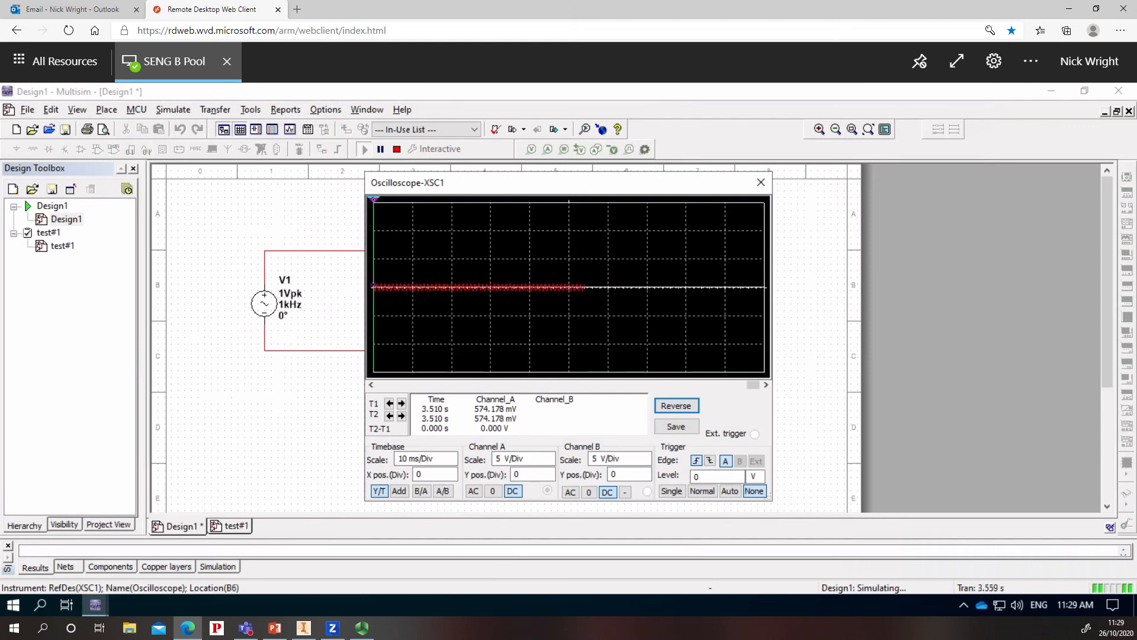
left_click(673, 491)
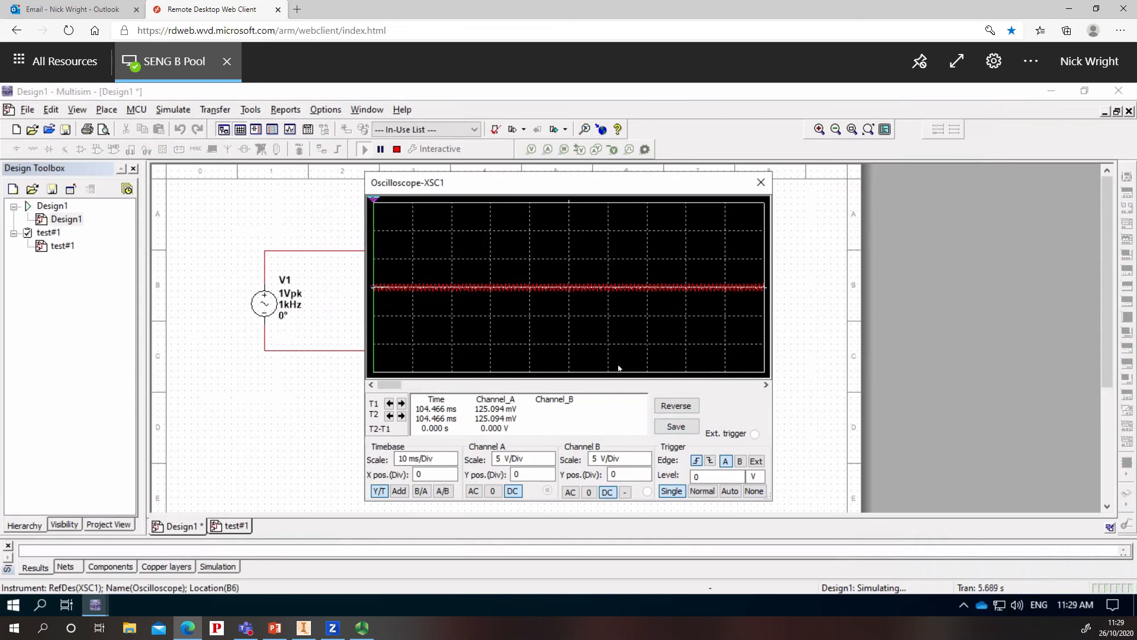
left_click(541, 461)
left_click(550, 463)
left_click(550, 463)
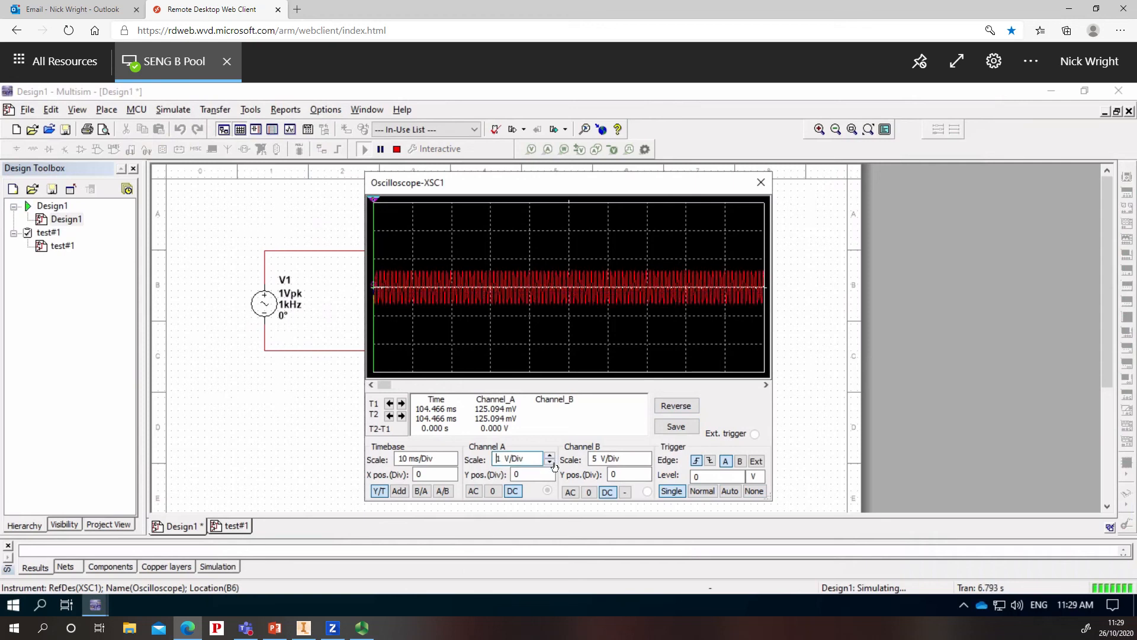
- Set the oscilloscope timebase to 2 ms/Div, and end the viewing by closing its display and stopping the simulation
left_click(444, 465)
left_click(452, 464)
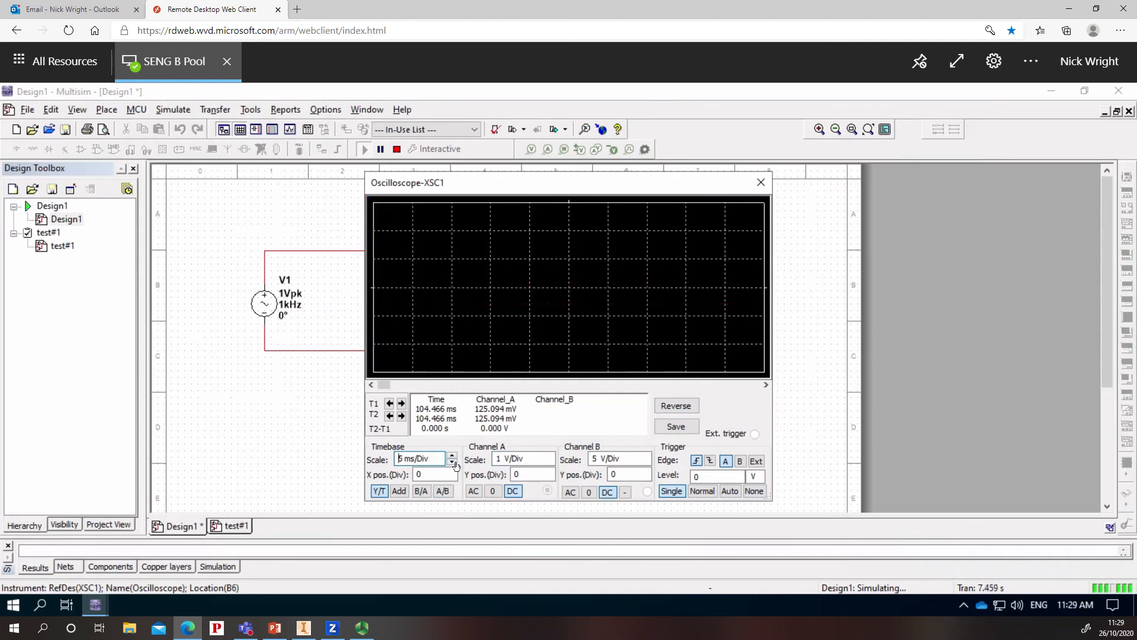
left_click(453, 463)
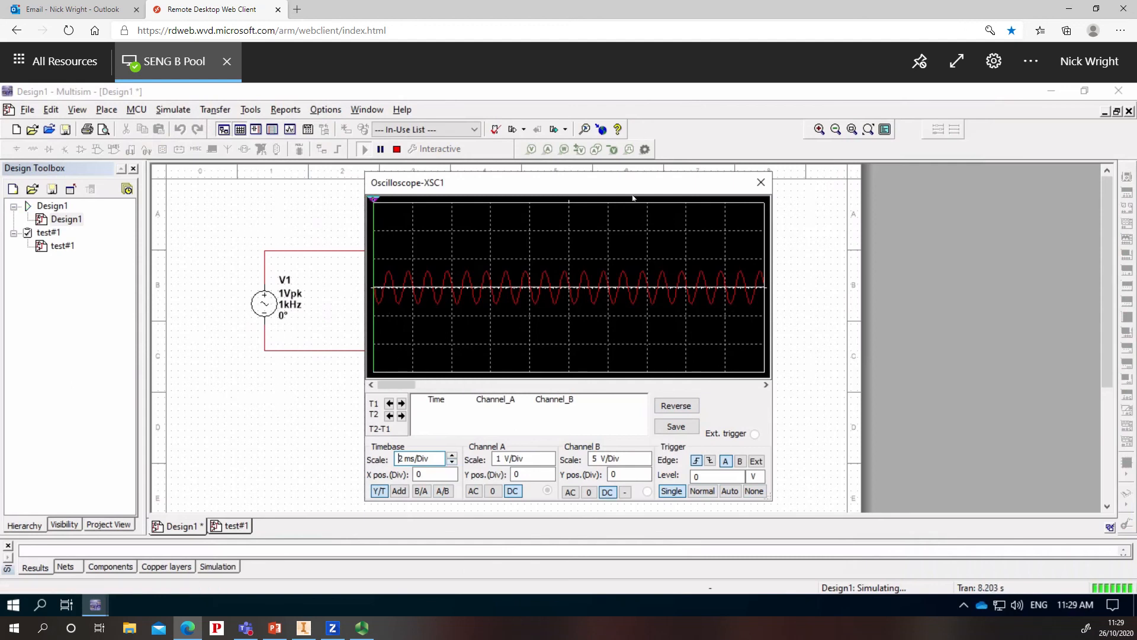
left_click(764, 184)
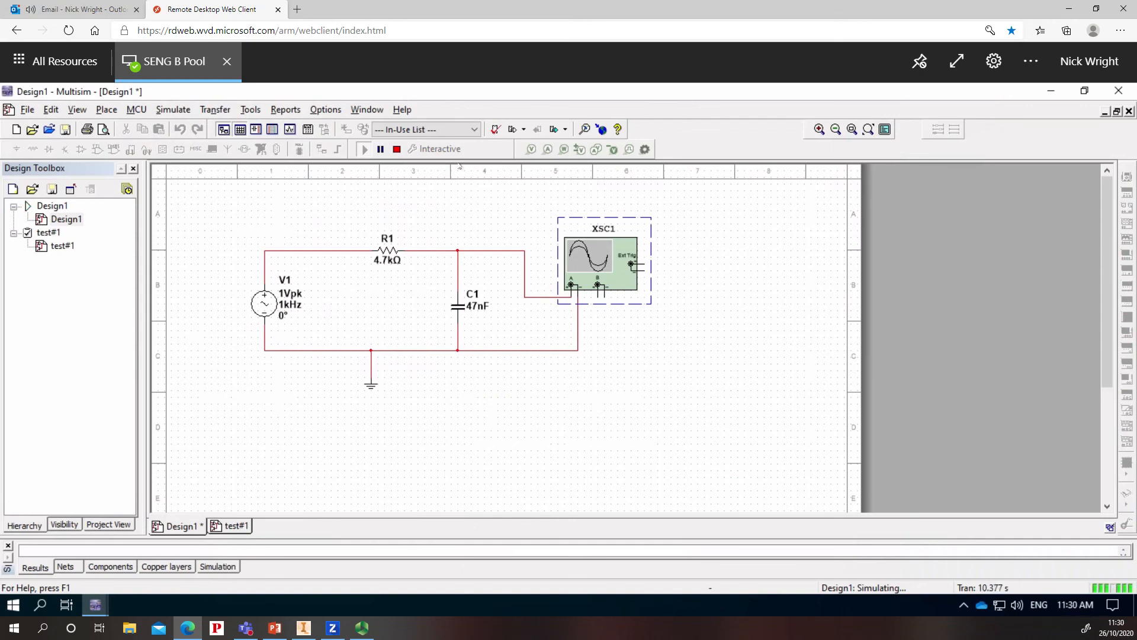
left_click(398, 149)
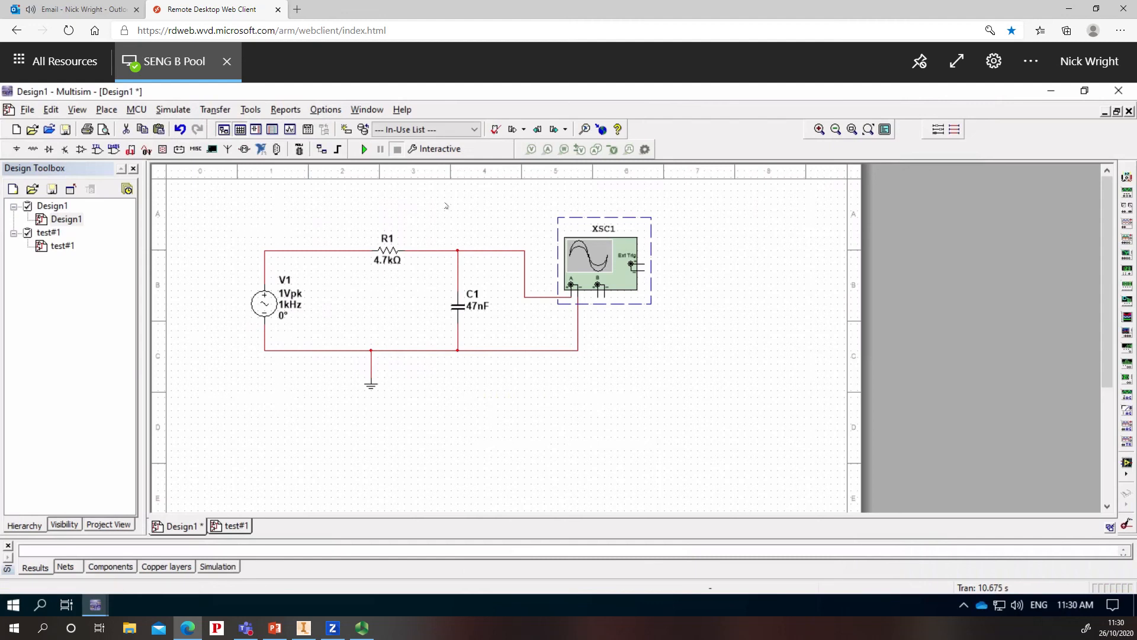
- Make AC Sweep the active analysis with a stop frequency of 100 MHz, and try to run it
left_click(465, 151)
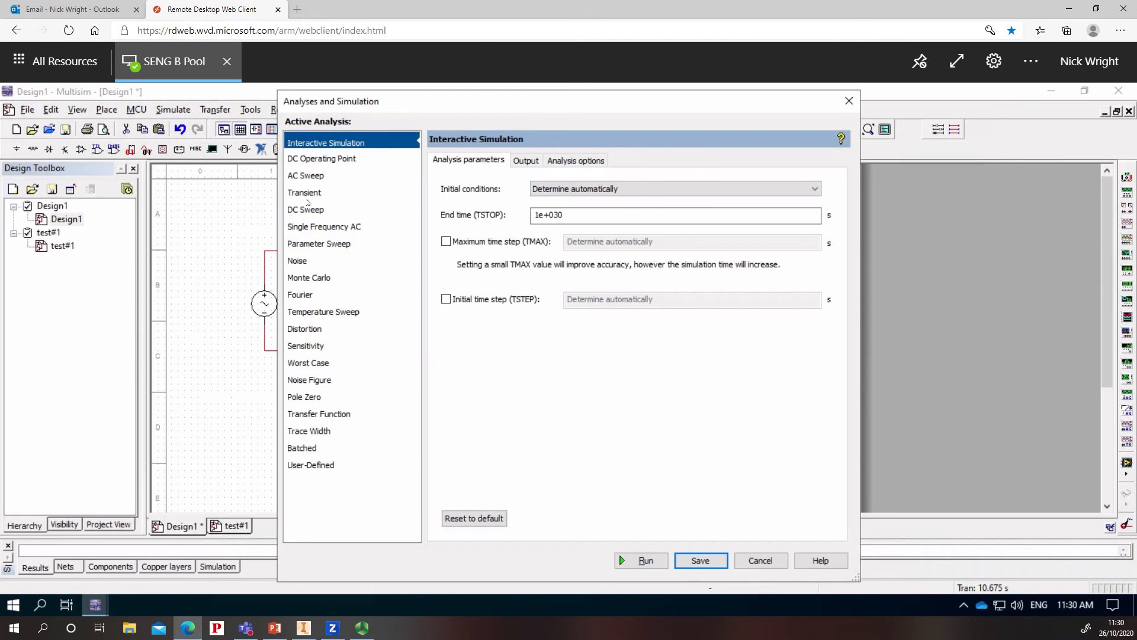
left_click(314, 179)
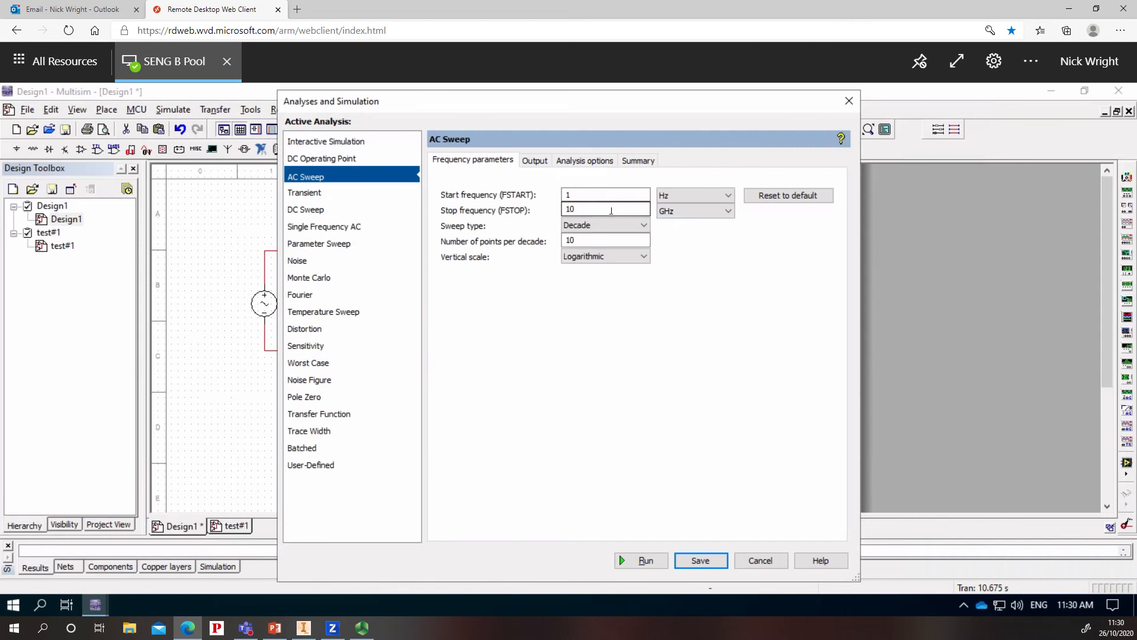
left_click(728, 212)
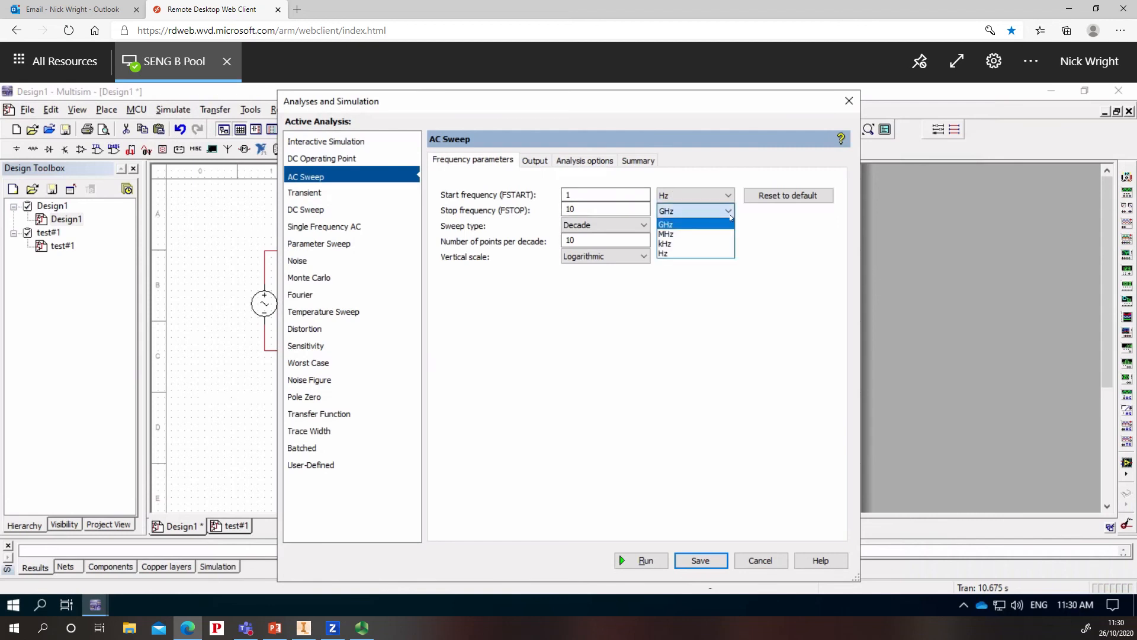
left_click(711, 235)
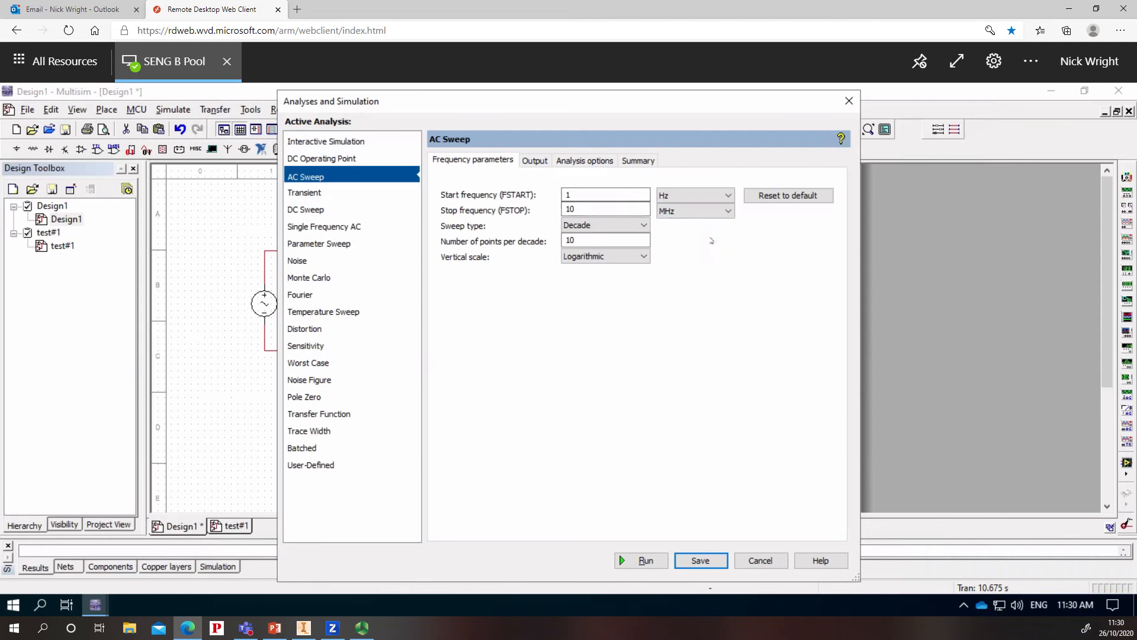
left_click(592, 210)
type("0")
left_click(702, 562)
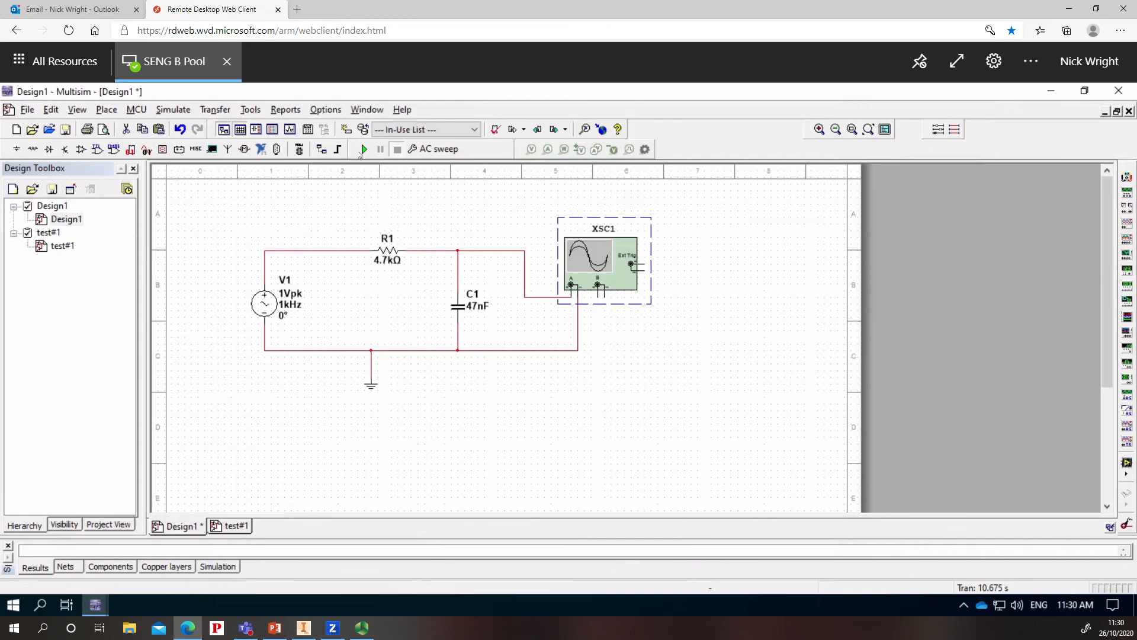
left_click(364, 150)
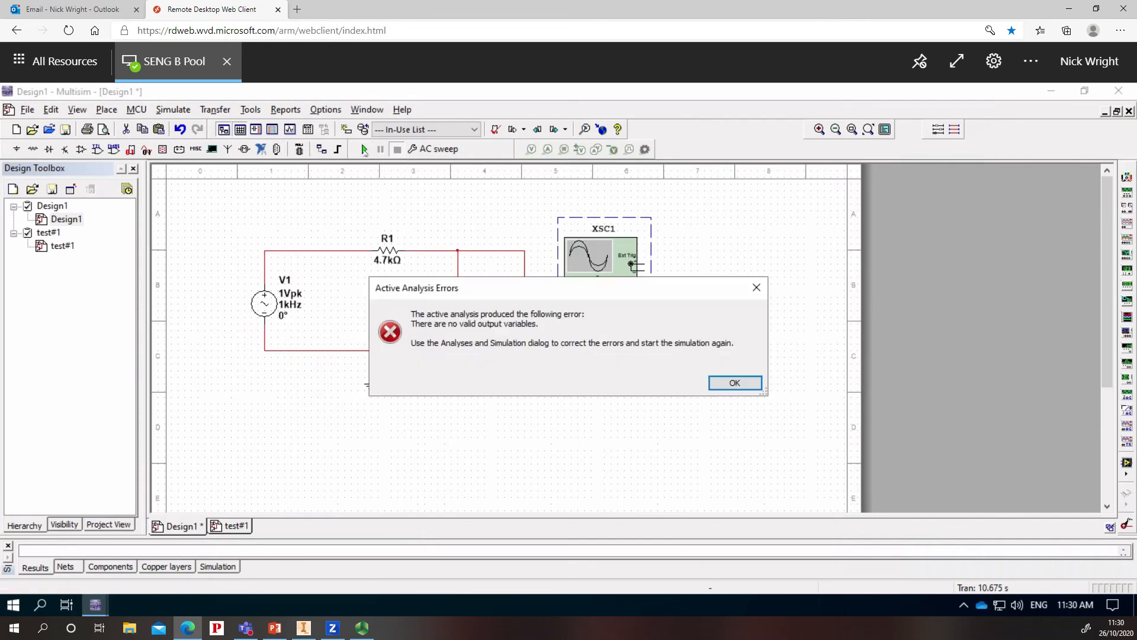
- Add the node voltages V(1) and V(2) to the AC Sweep's selected output variables and save the analysis settings
left_click(734, 383)
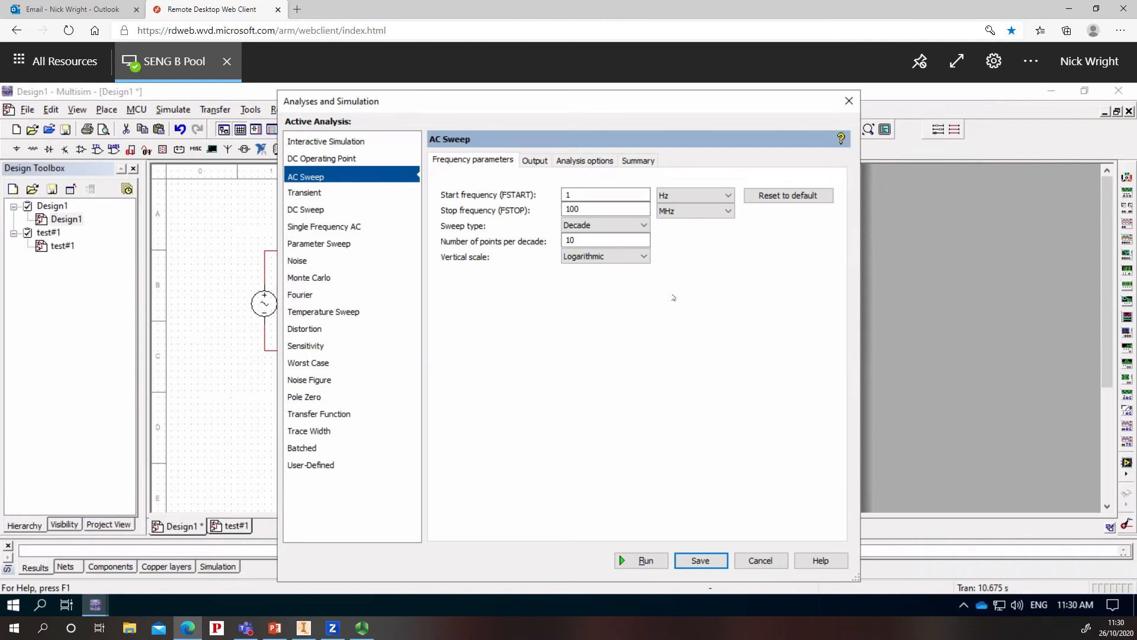
left_click(538, 161)
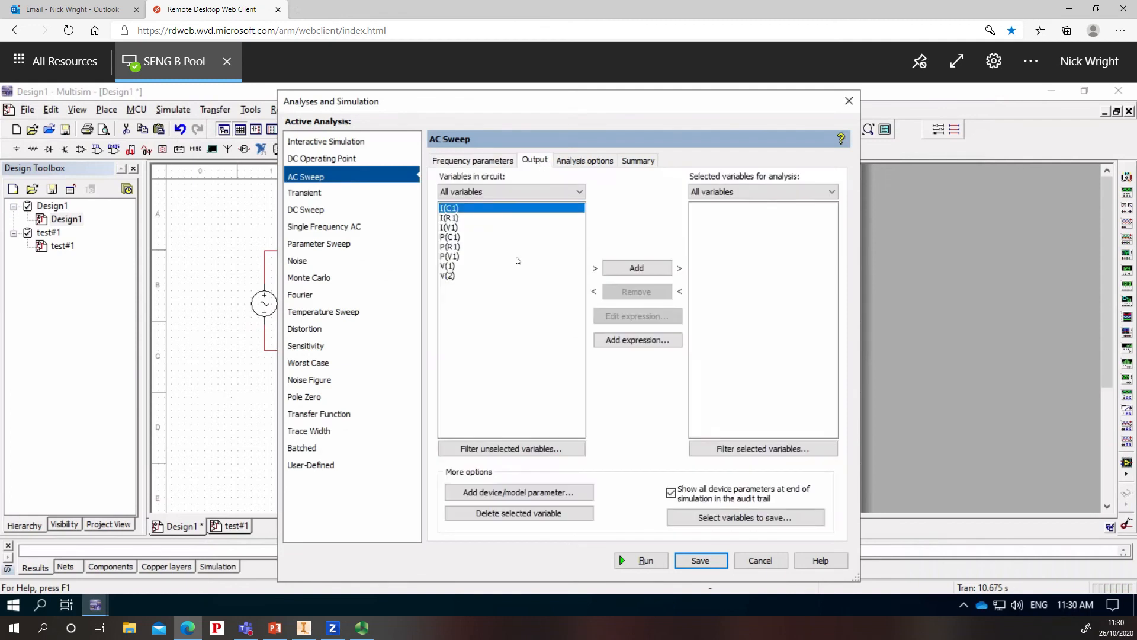
left_click_drag(555, 107, 707, 100)
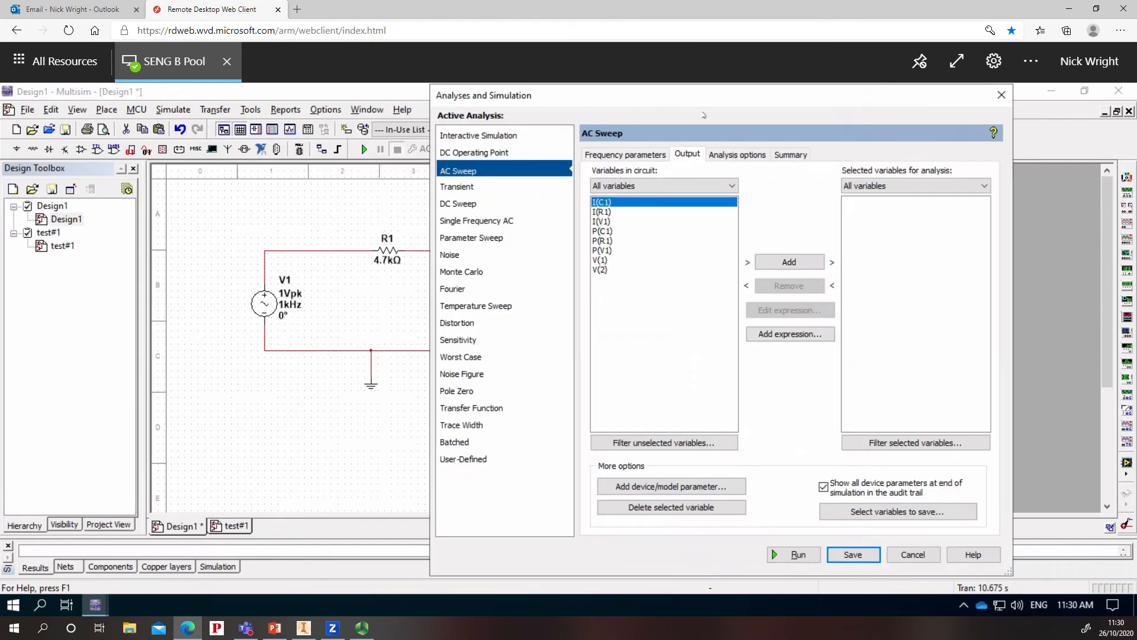
left_click(604, 260)
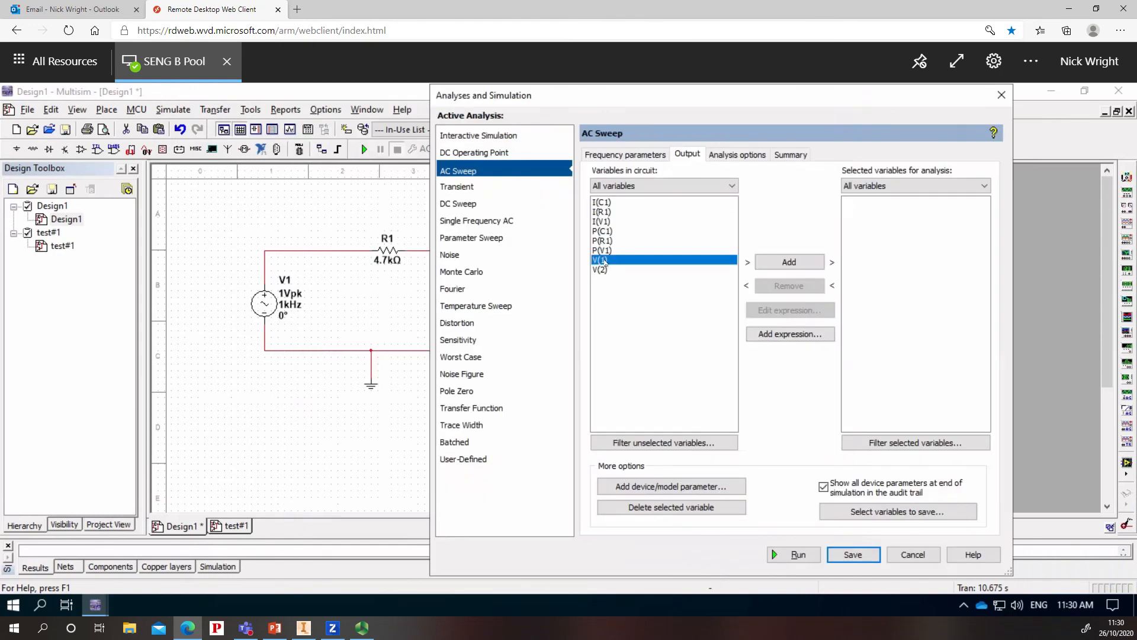
left_click(788, 264)
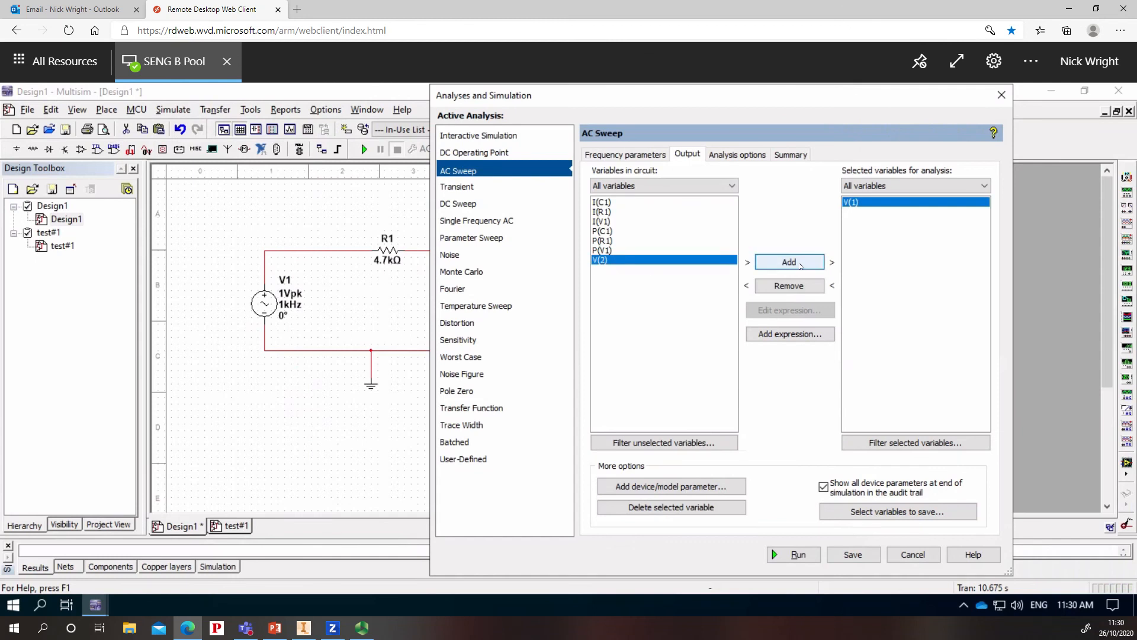
left_click(794, 262)
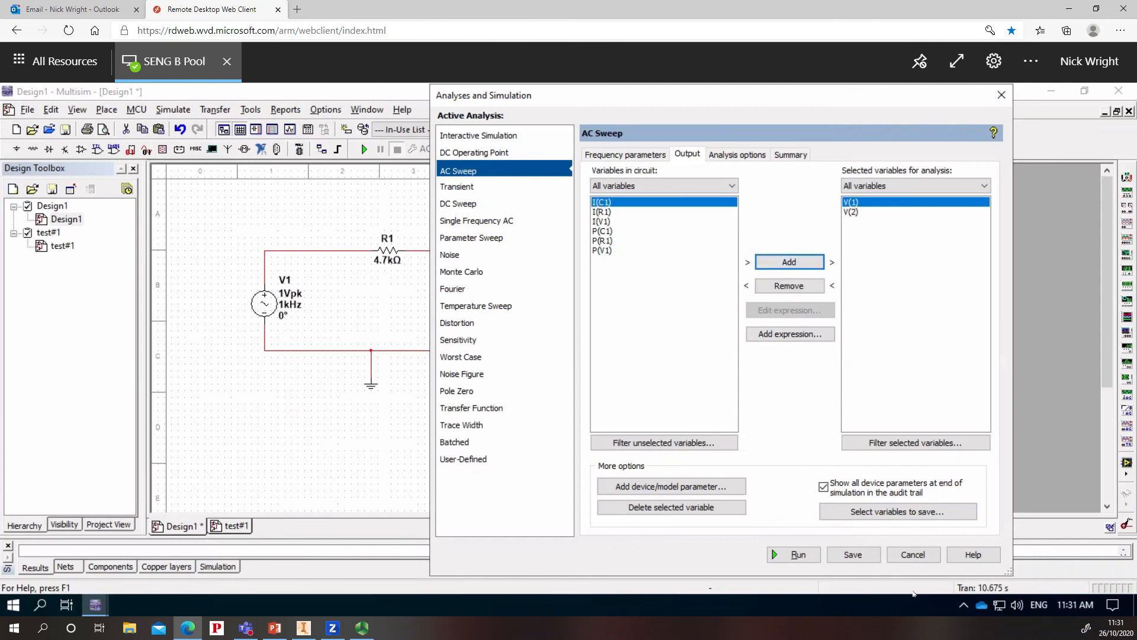
left_click(856, 556)
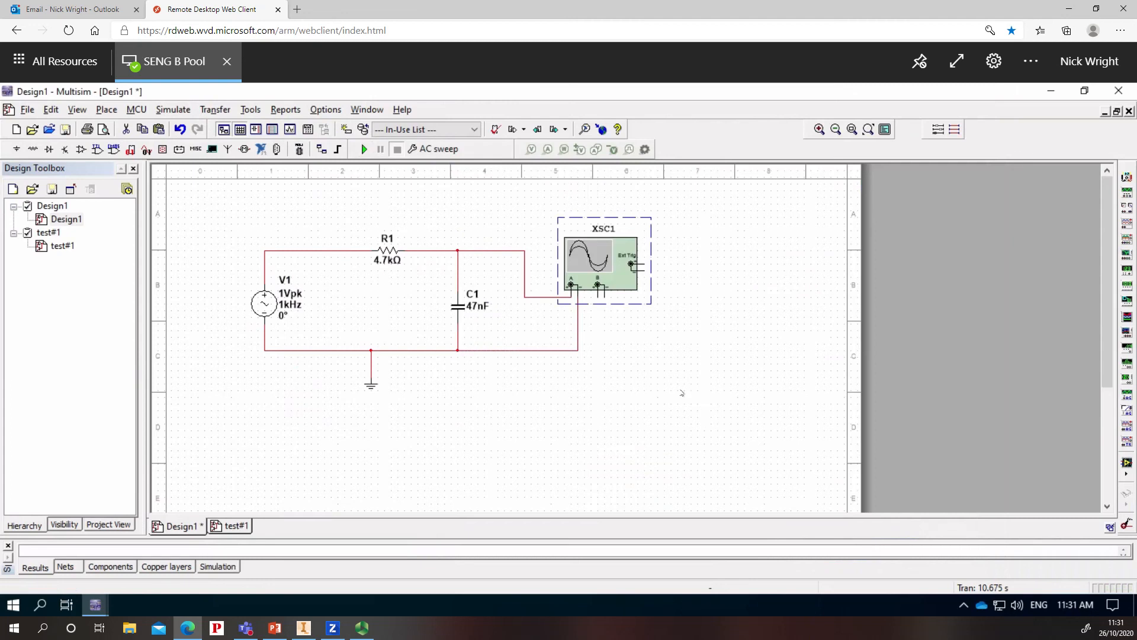
- Run the AC sweep and move the resulting graph window aside so the source and ground of the schematic can be seen
left_click(364, 149)
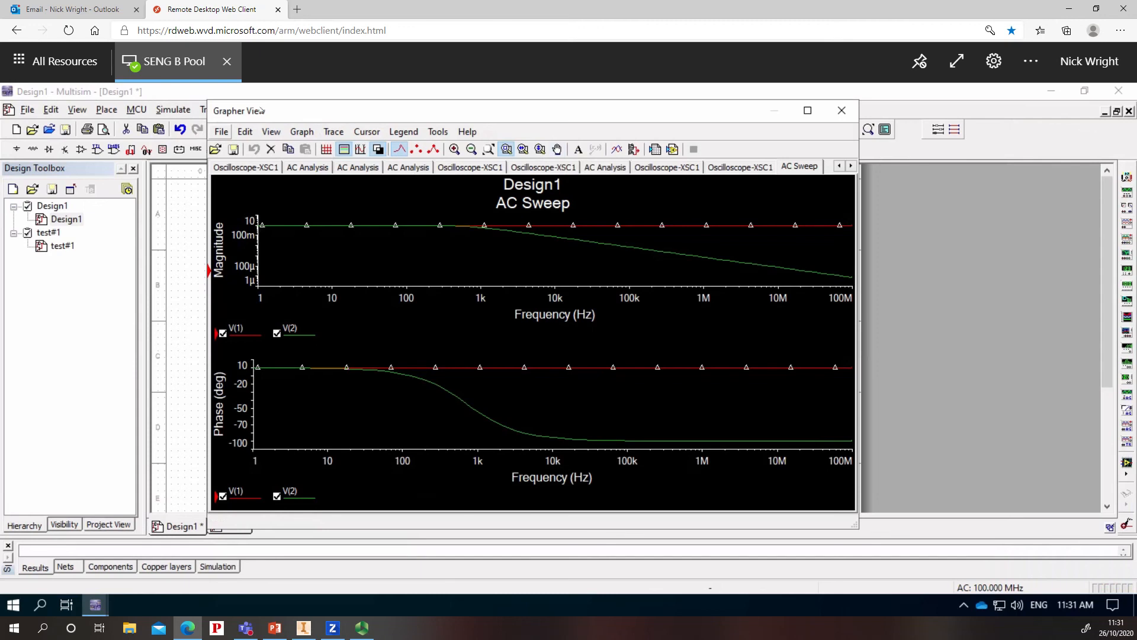
left_click_drag(424, 112, 531, 101)
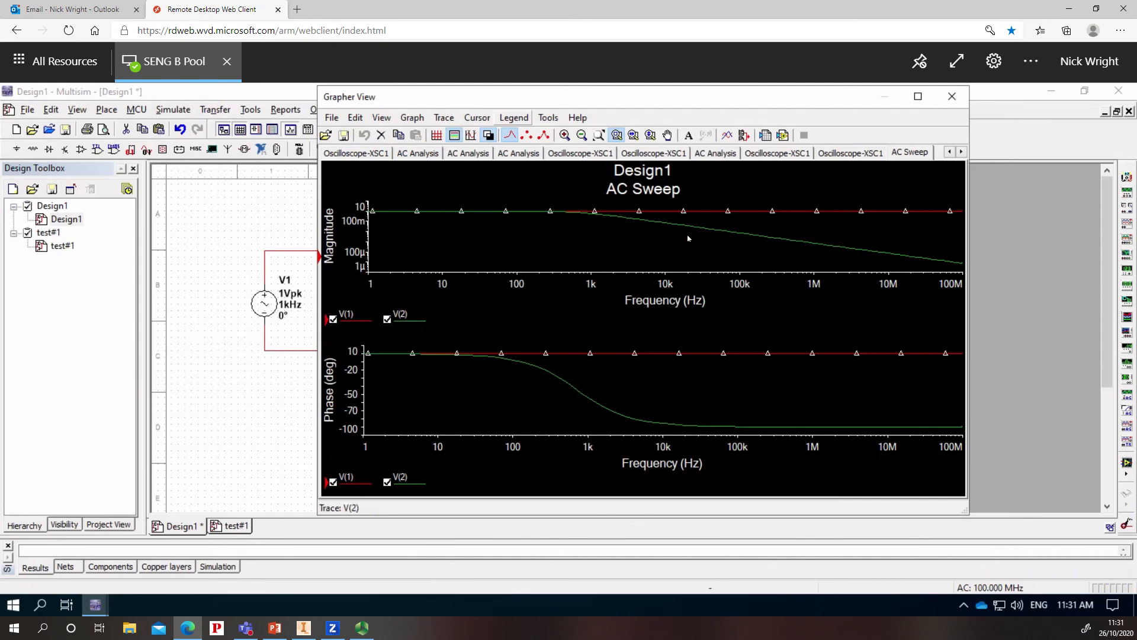
left_click_drag(773, 100, 849, 120)
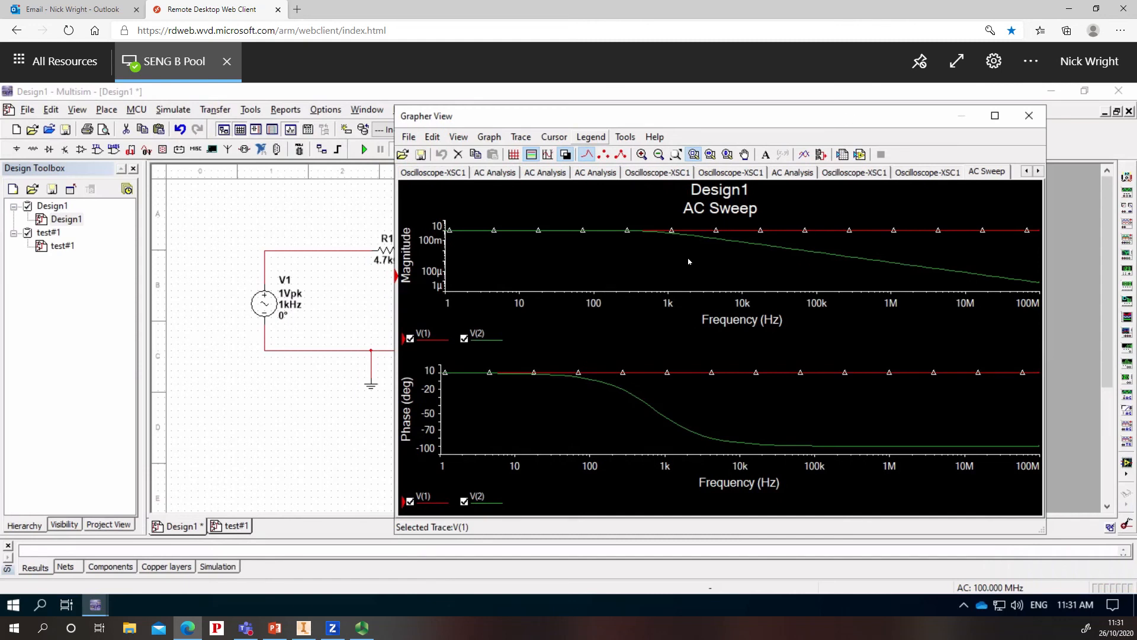
- Switch the magnitude graph's vertical axis to a linear scale and close the graph window after viewing the curves
double_click(433, 253)
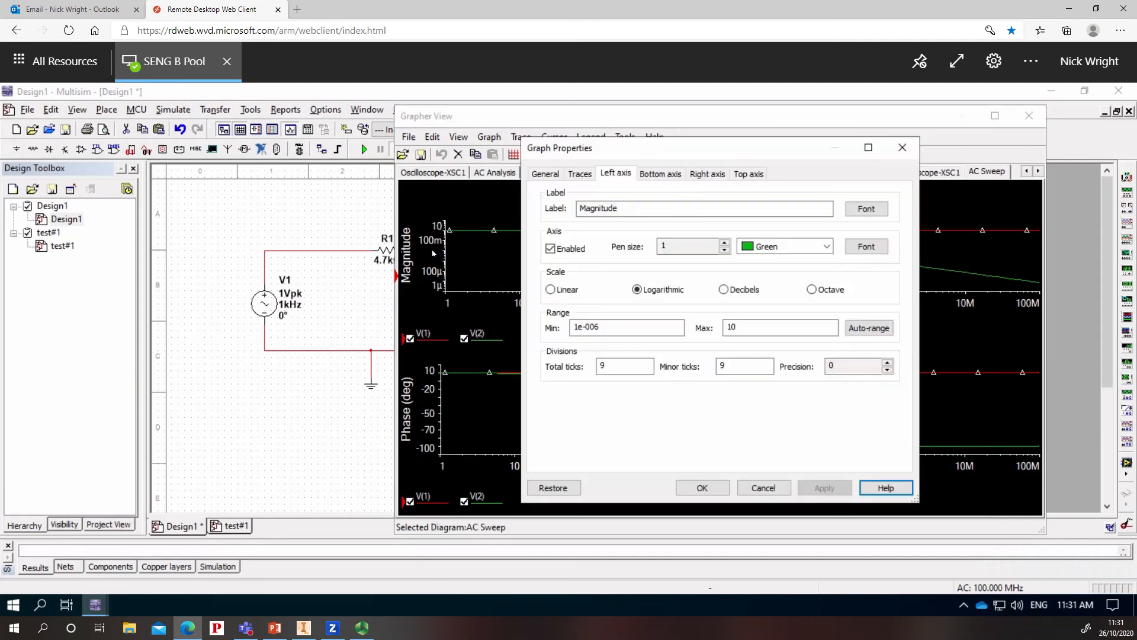
left_click(553, 290)
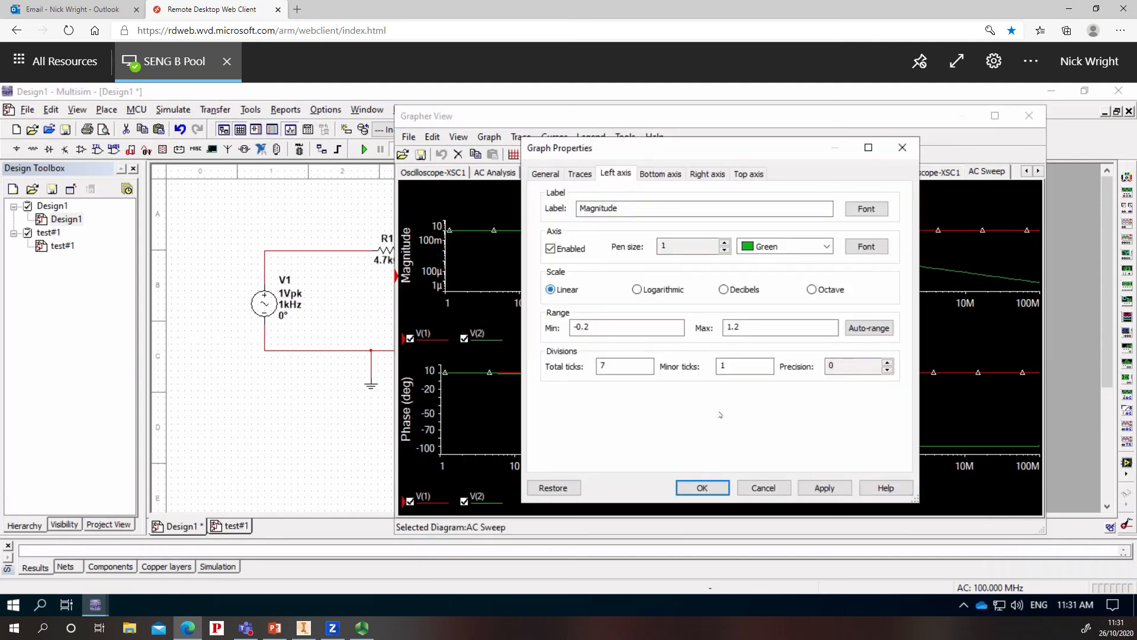
left_click(816, 487)
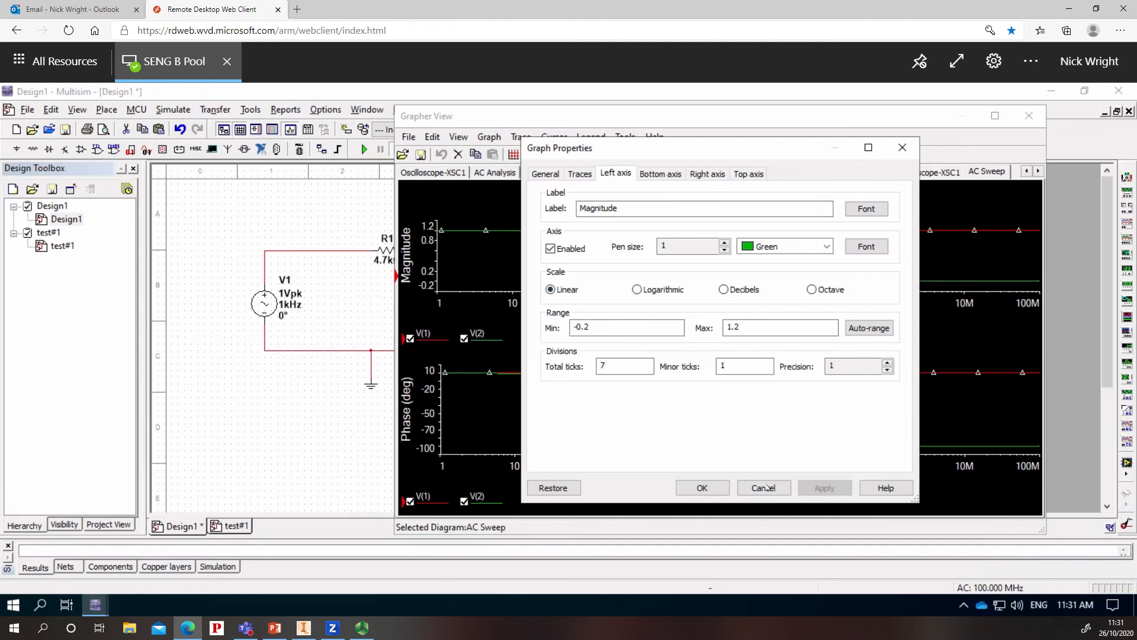
left_click(708, 489)
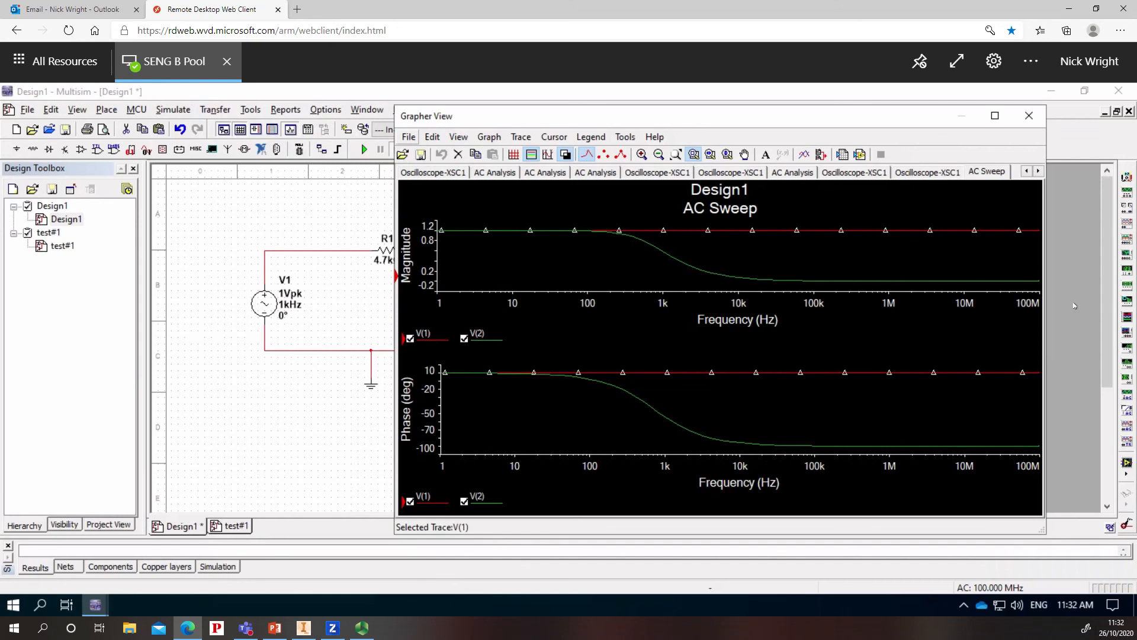
left_click(1029, 116)
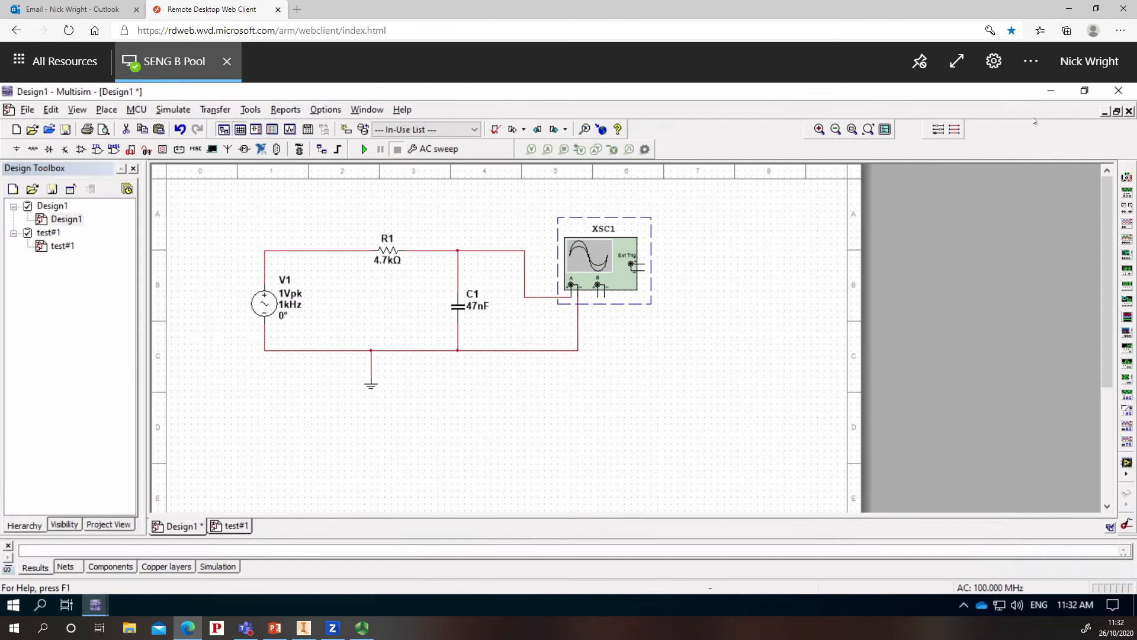